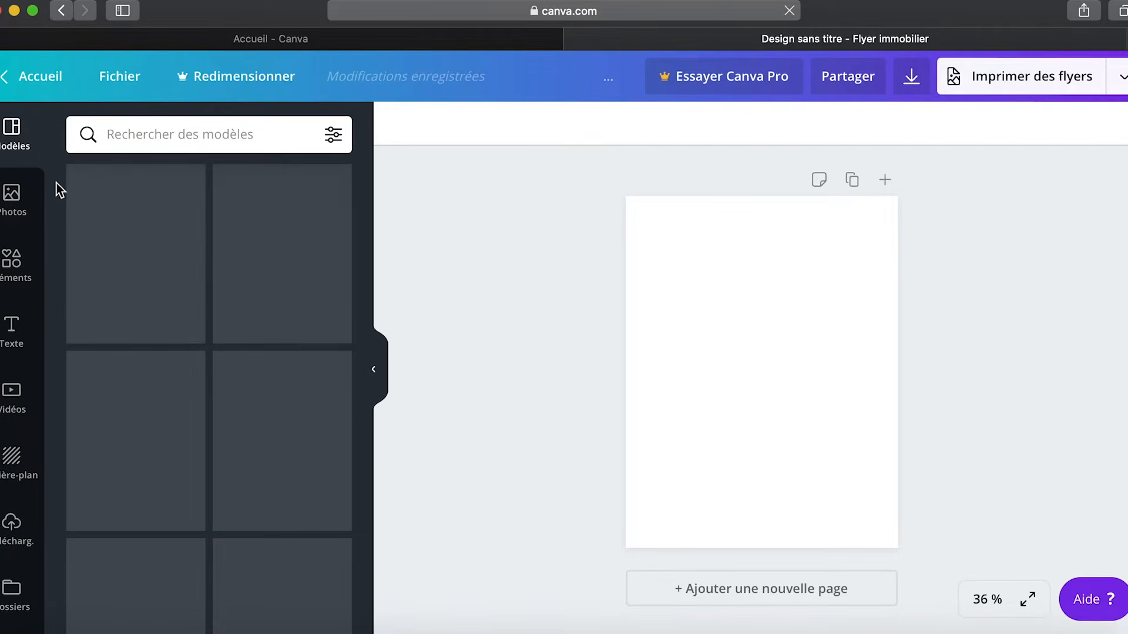
Look through the flyer template categories, from event and real estate to Halloween and music flyers.
{"action": "left_click", "coordinate": [36, 190]}
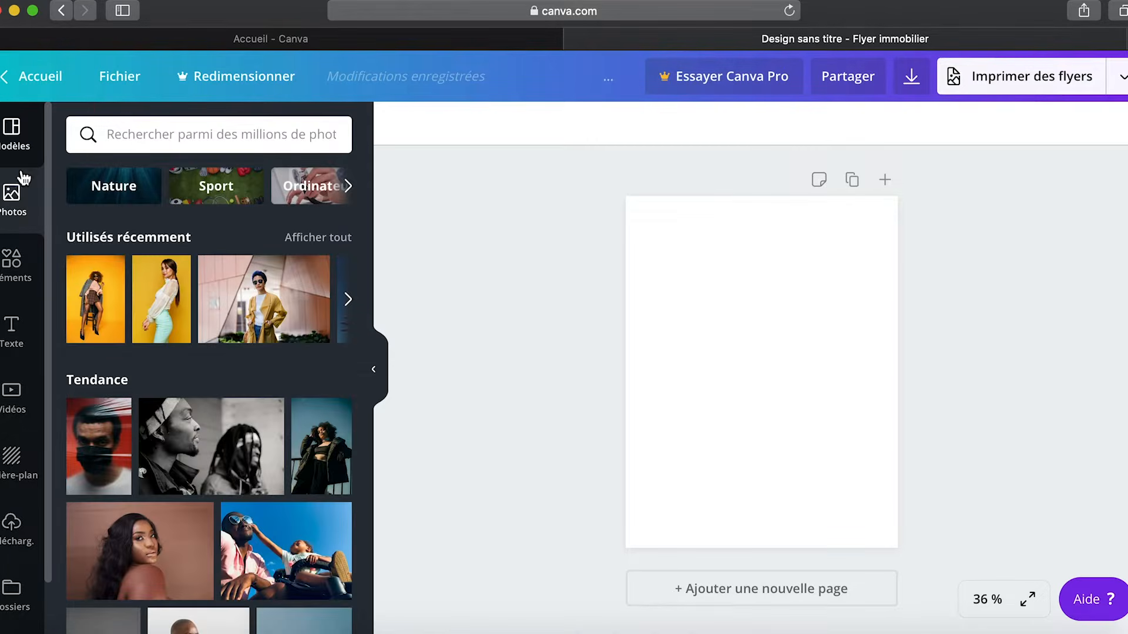
{"action": "left_click", "coordinate": [20, 134]}
{"action": "scroll", "coordinate": [179, 357], "scroll_direction": "down", "scroll_amount": 10}
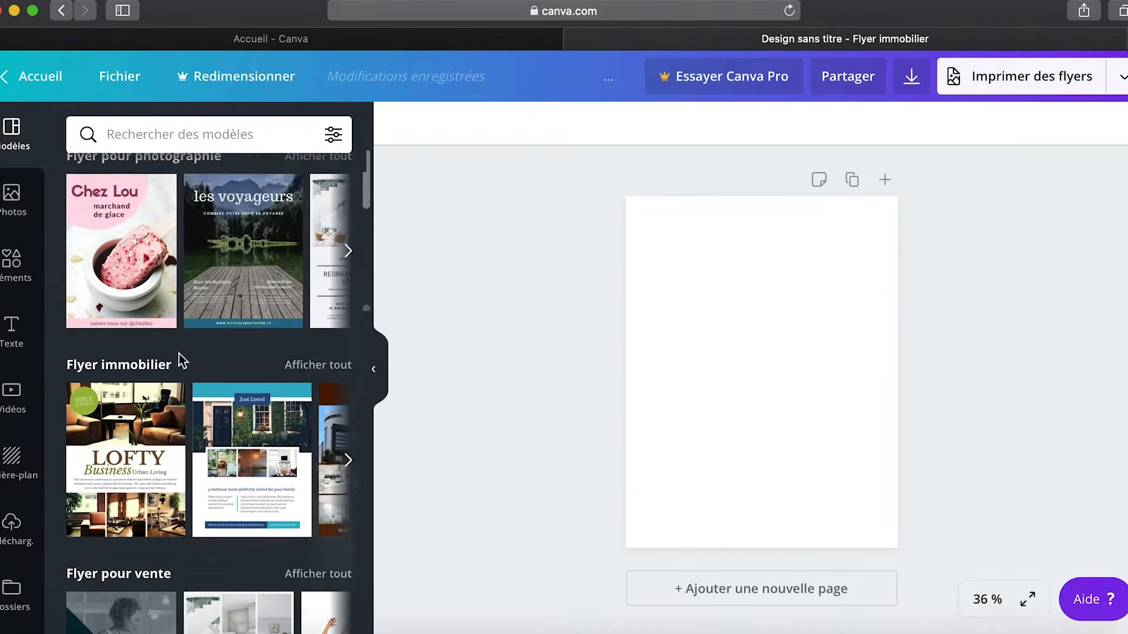
{"action": "scroll", "coordinate": [194, 388], "scroll_direction": "down", "scroll_amount": 15}
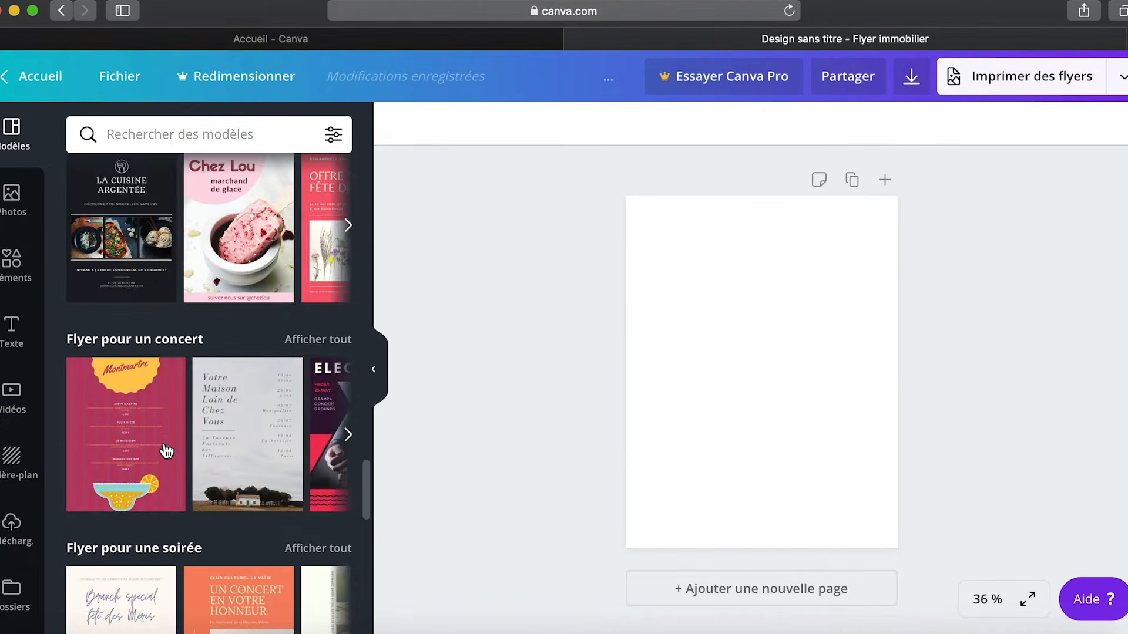
{"action": "scroll", "coordinate": [228, 434], "scroll_direction": "down", "scroll_amount": 15}
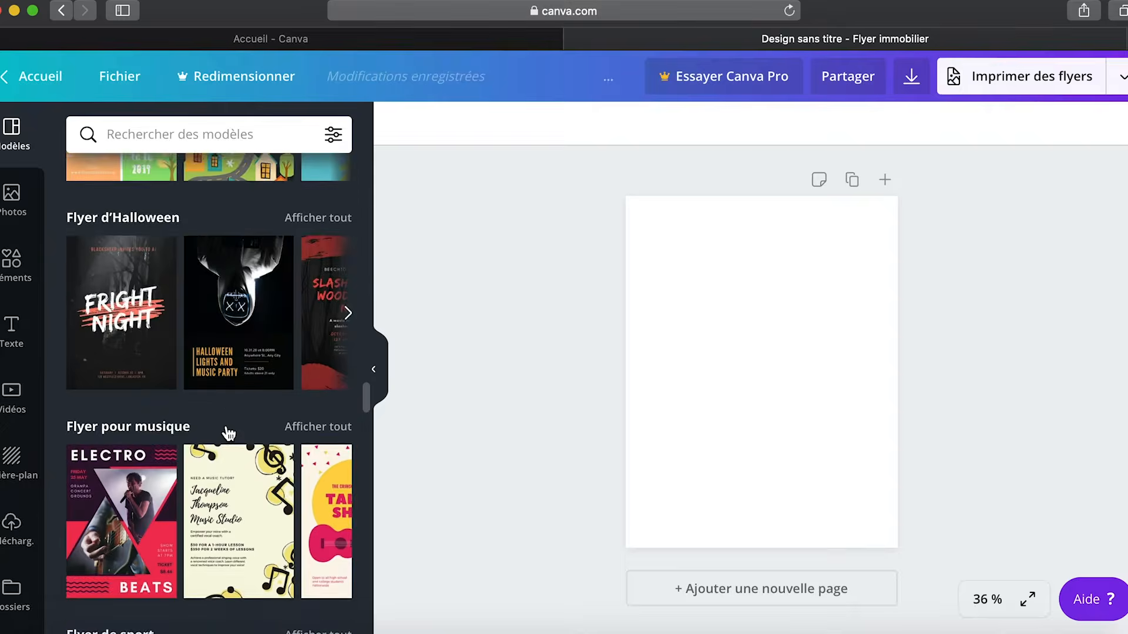
{"action": "scroll", "coordinate": [228, 433], "scroll_direction": "up", "scroll_amount": 15}
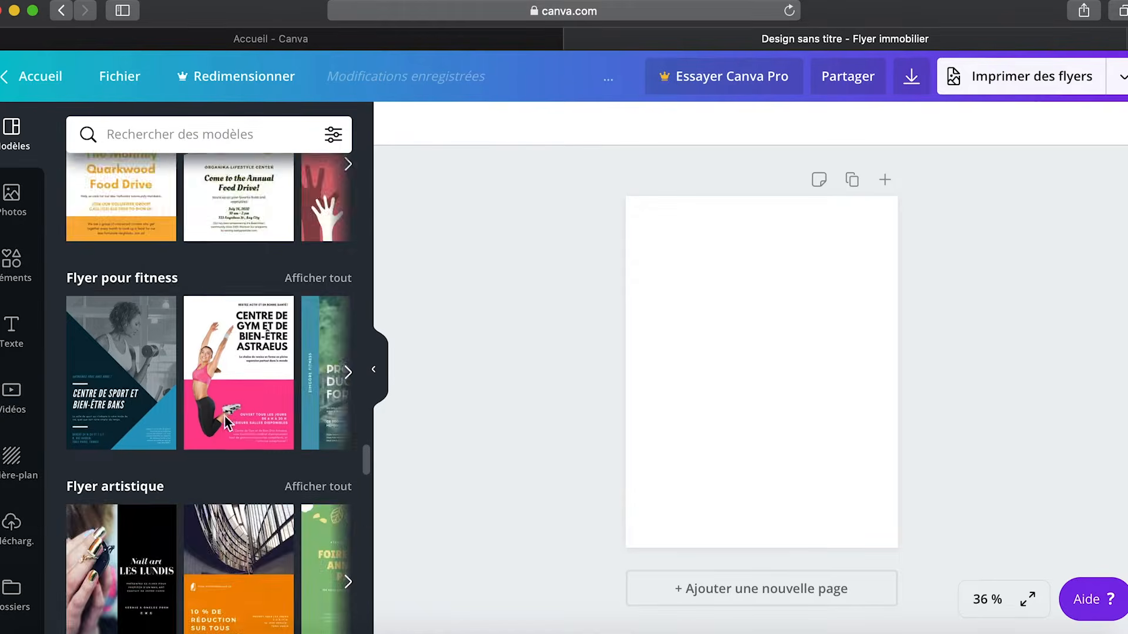
{"action": "scroll", "coordinate": [224, 415], "scroll_direction": "up", "scroll_amount": 5}
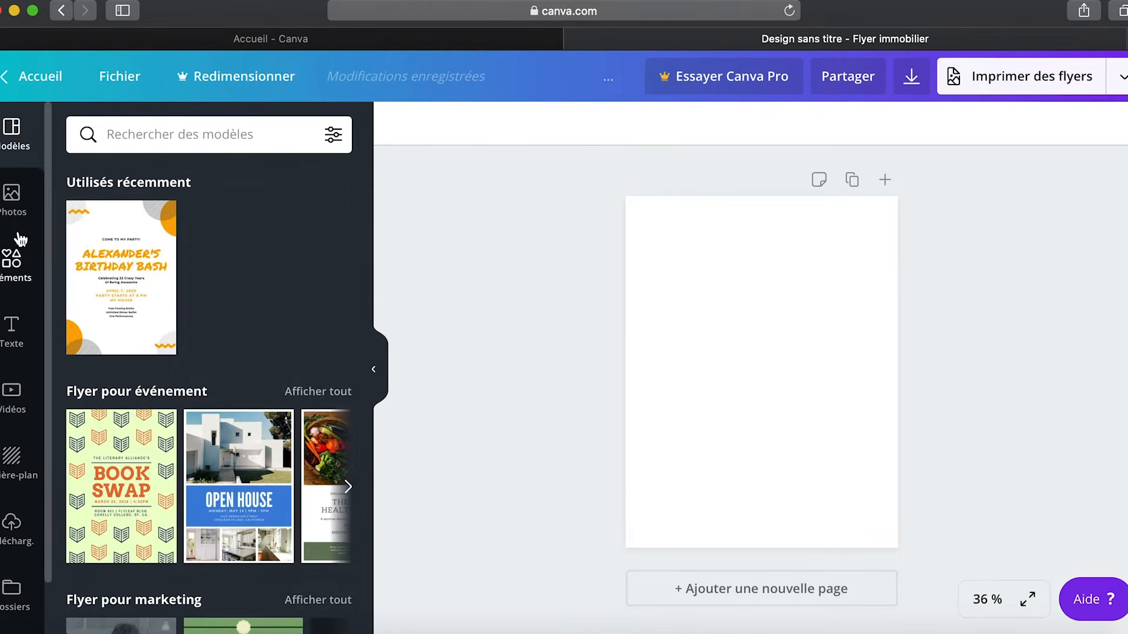
Browse the trending pictures in the photo library.
{"action": "left_click", "coordinate": [18, 209]}
{"action": "scroll", "coordinate": [141, 306], "scroll_direction": "down", "scroll_amount": 10}
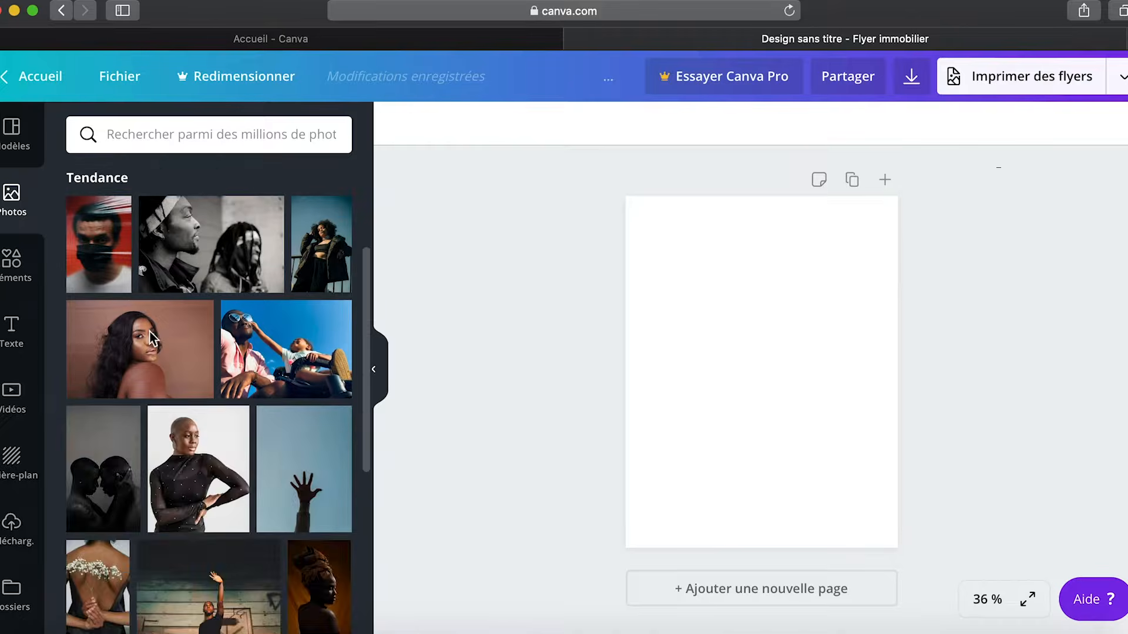
{"action": "scroll", "coordinate": [153, 339], "scroll_direction": "down", "scroll_amount": 8}
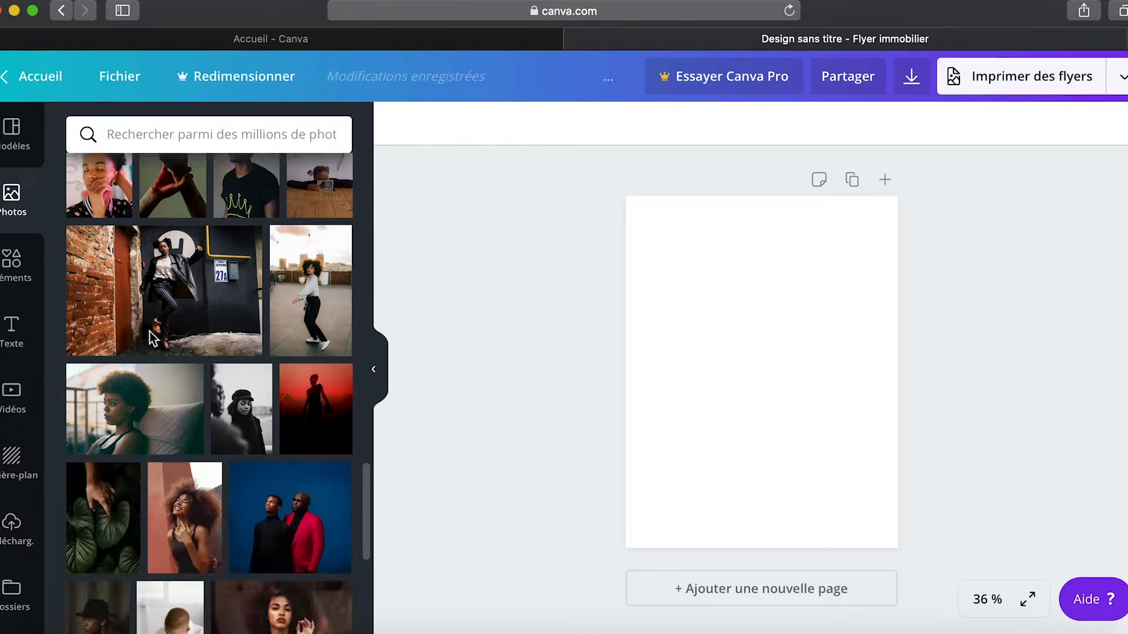
{"action": "scroll", "coordinate": [152, 338], "scroll_direction": "down", "scroll_amount": 10}
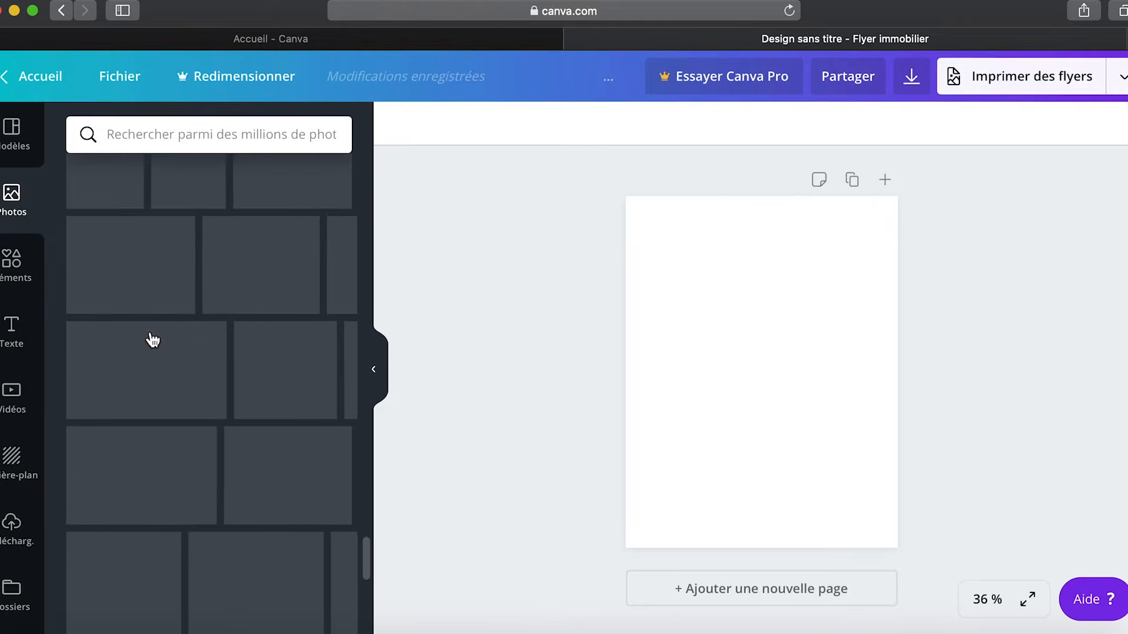
Place the pink ice cream cone sticker from the elements library on the blank page, and delete it.
{"action": "left_click", "coordinate": [8, 281]}
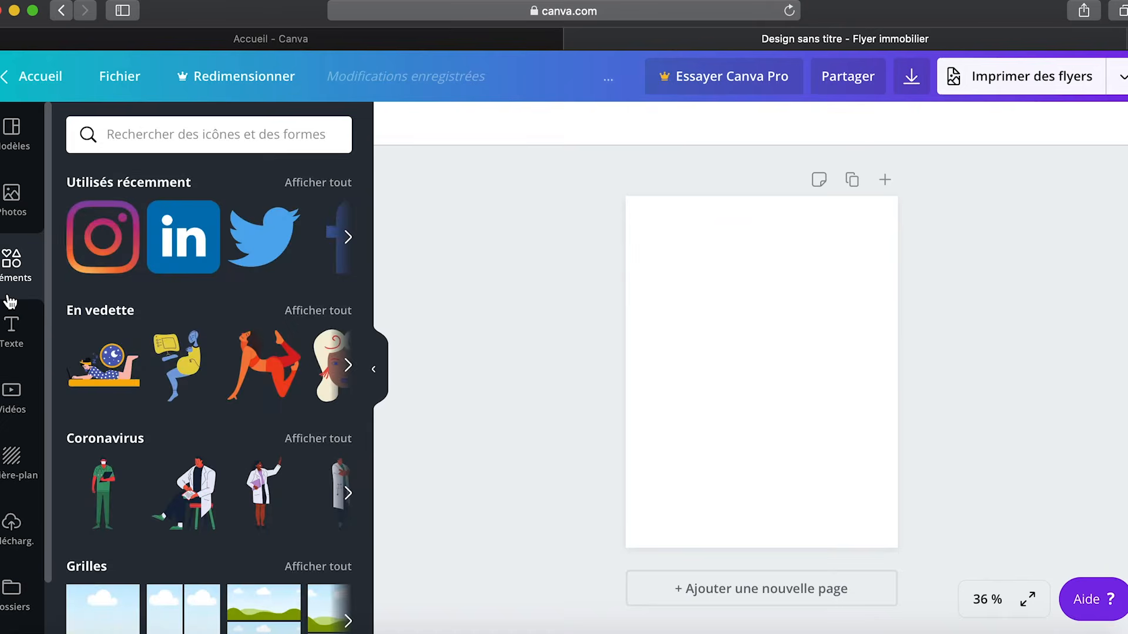
{"action": "scroll", "coordinate": [121, 353], "scroll_direction": "down", "scroll_amount": 10}
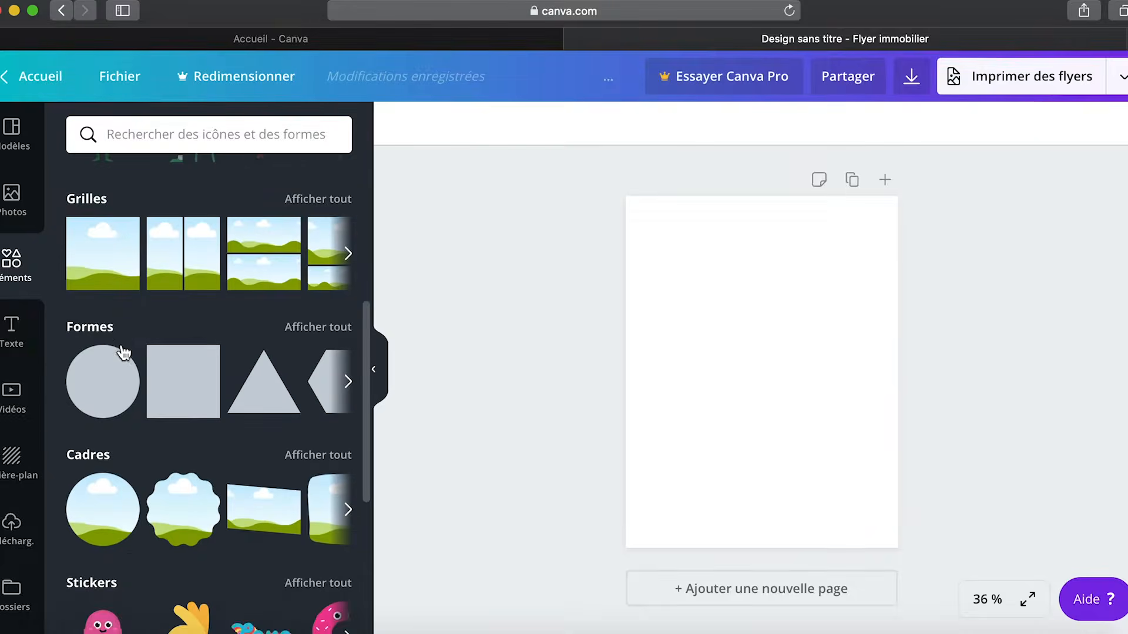
{"action": "scroll", "coordinate": [153, 425], "scroll_direction": "down", "scroll_amount": 3}
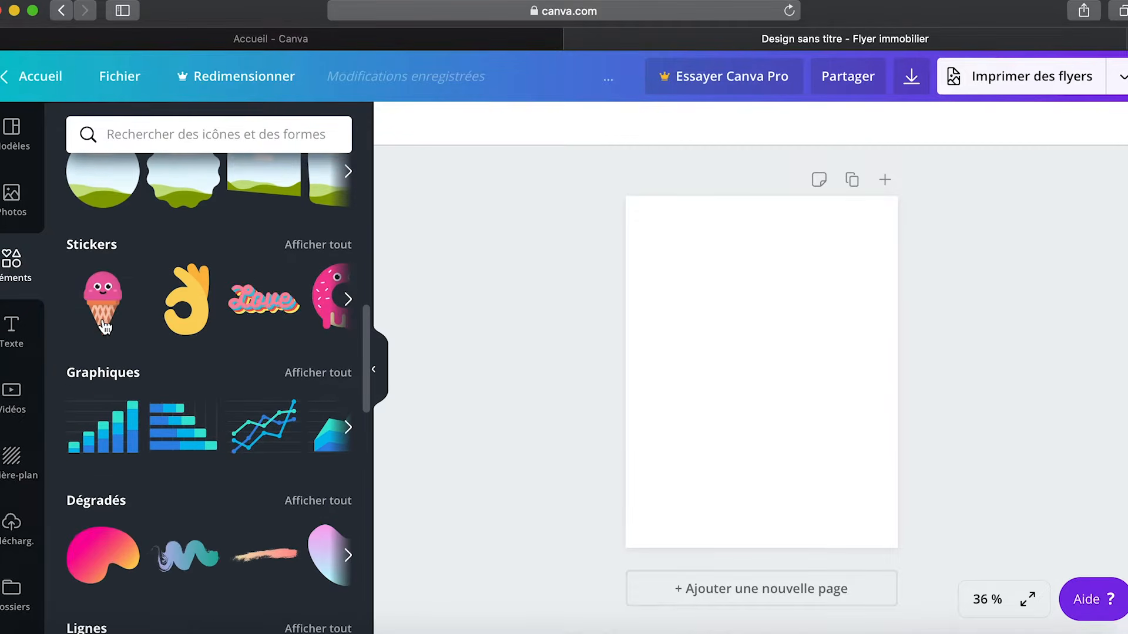
{"action": "left_click_drag", "start_coordinate": [110, 309], "coordinate": [724, 353]}
{"action": "left_click_drag", "start_coordinate": [774, 464], "coordinate": [777, 346]}
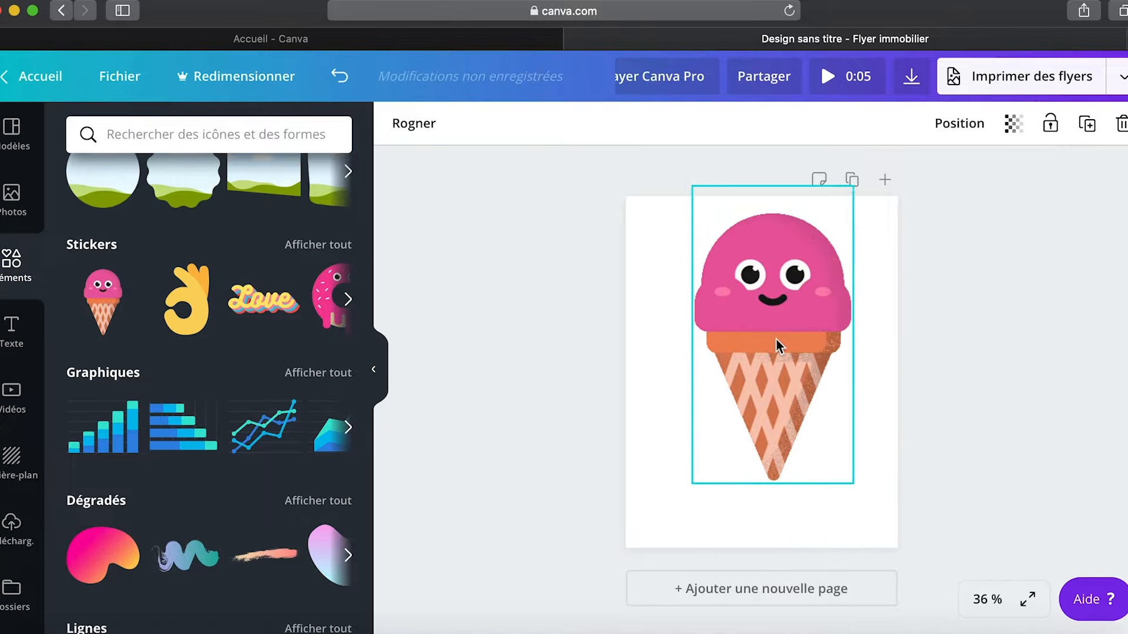
{"action": "key", "text": "BackSpace"}
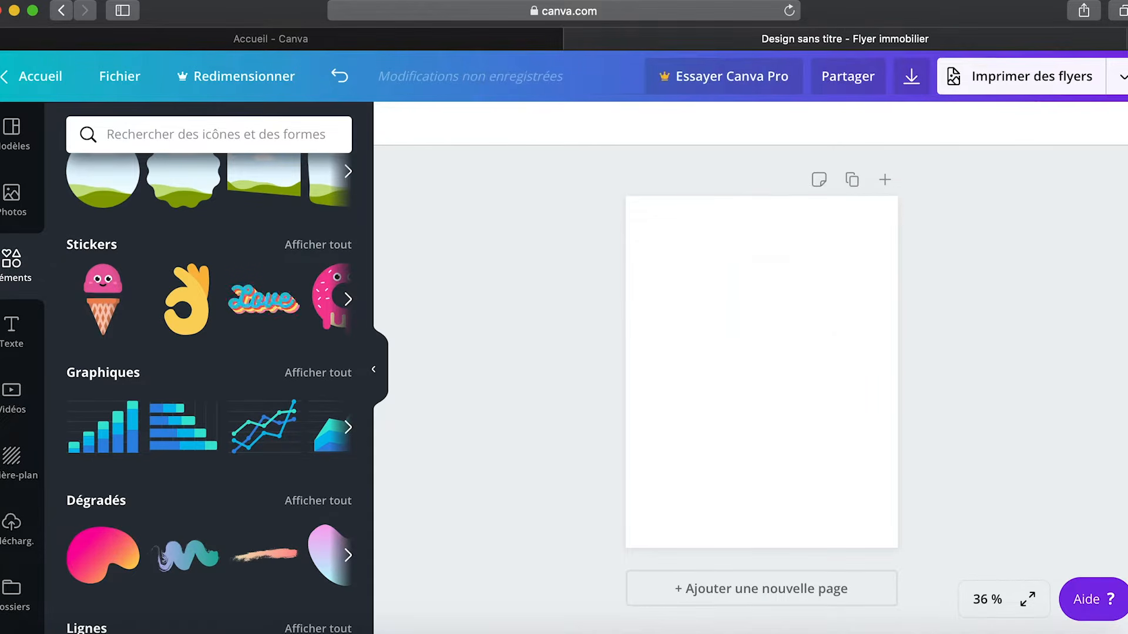
Look through the text styles and font combinations, and view the video library.
{"action": "left_click", "coordinate": [16, 340]}
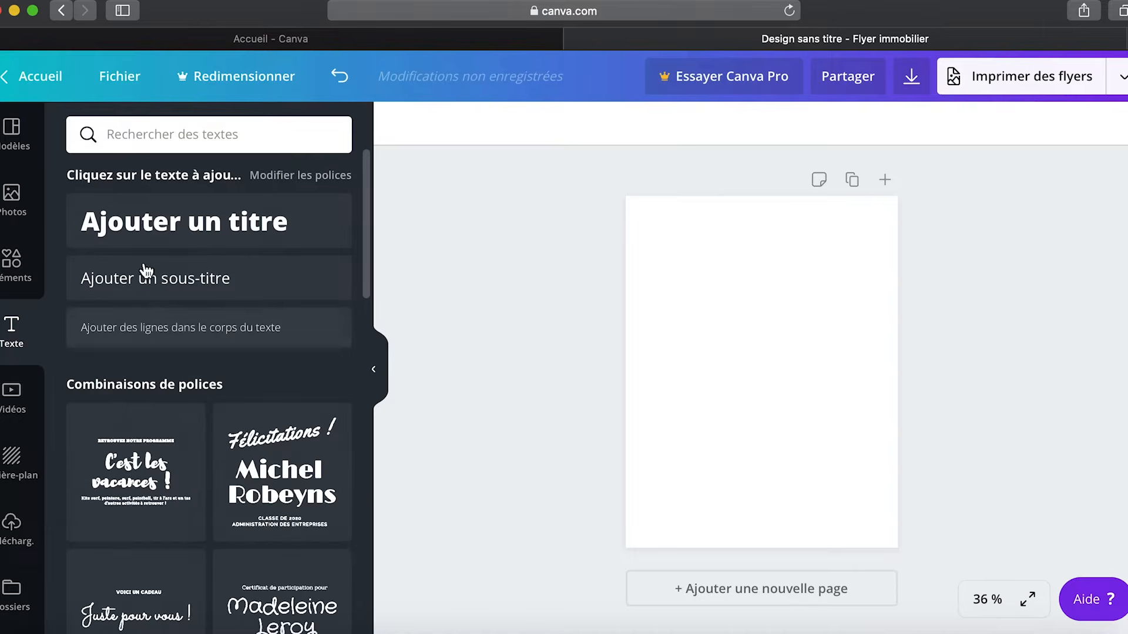
{"action": "scroll", "coordinate": [188, 383], "scroll_direction": "down", "scroll_amount": 15}
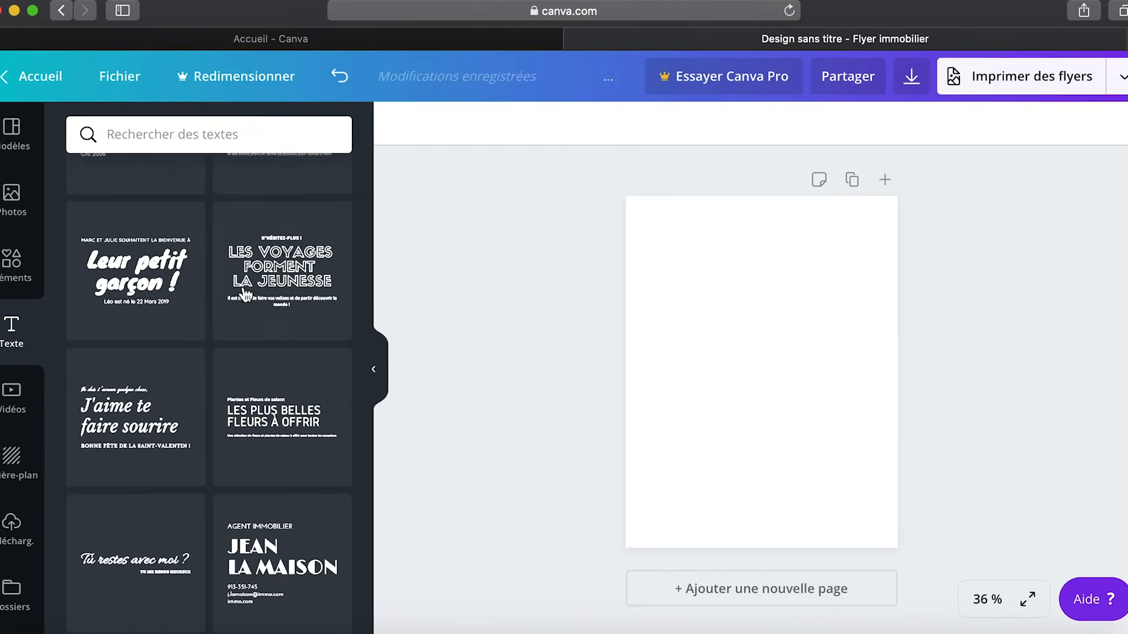
{"action": "left_click", "coordinate": [22, 410]}
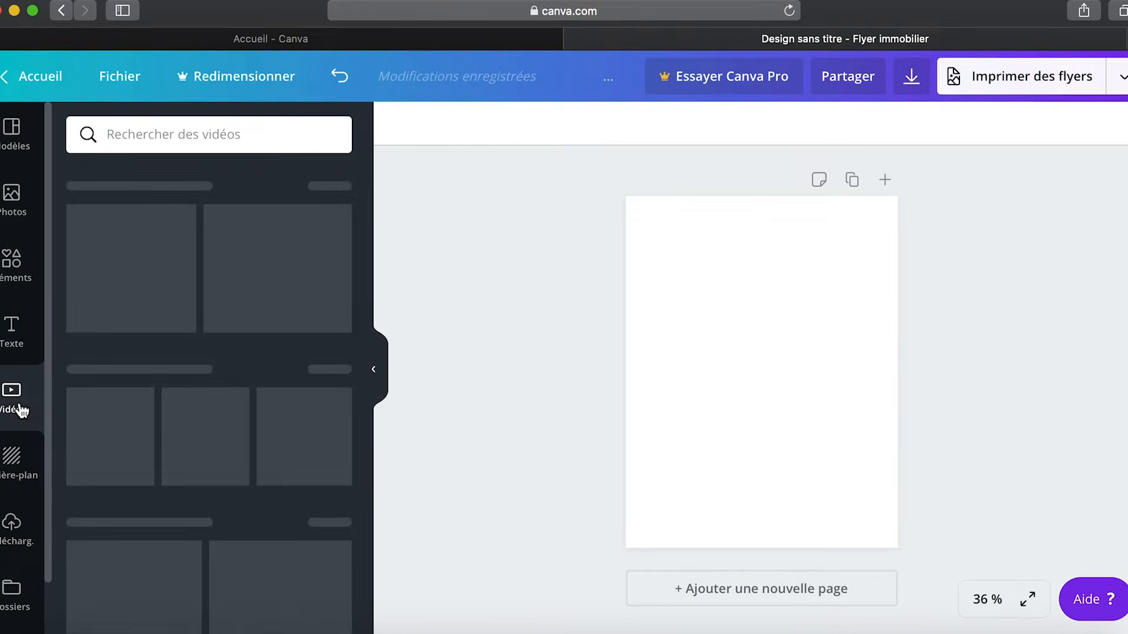
Apply the blurred coloured lights background to the blank page, and delete it.
{"action": "left_click", "coordinate": [13, 468]}
{"action": "left_click_drag", "start_coordinate": [655, 296], "coordinate": [655, 295]}
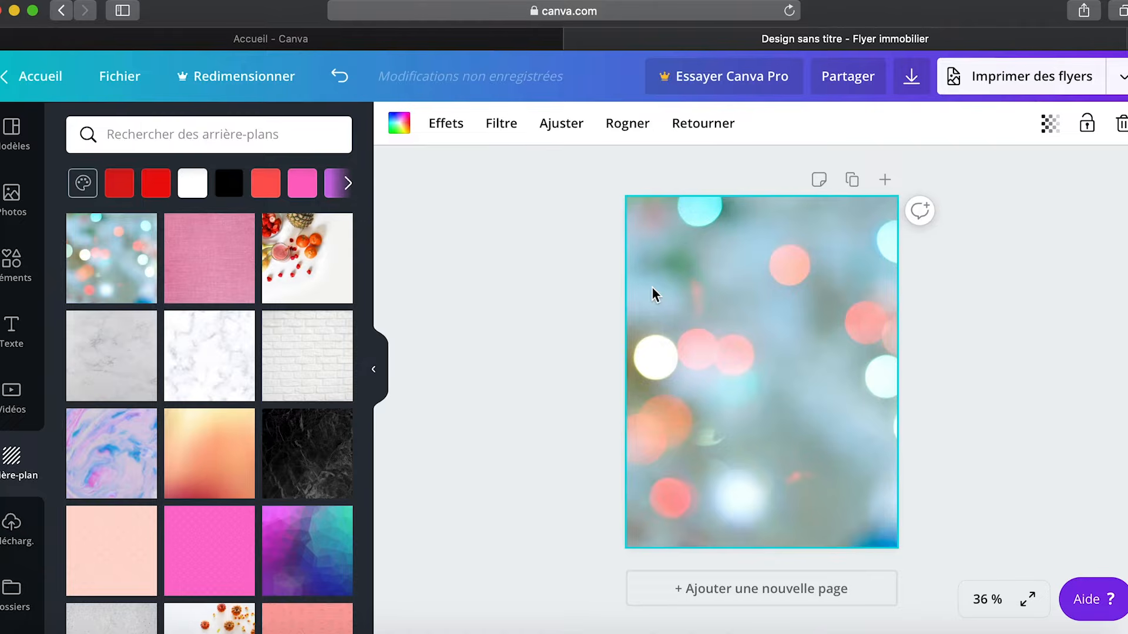
{"action": "key", "text": "Delete"}
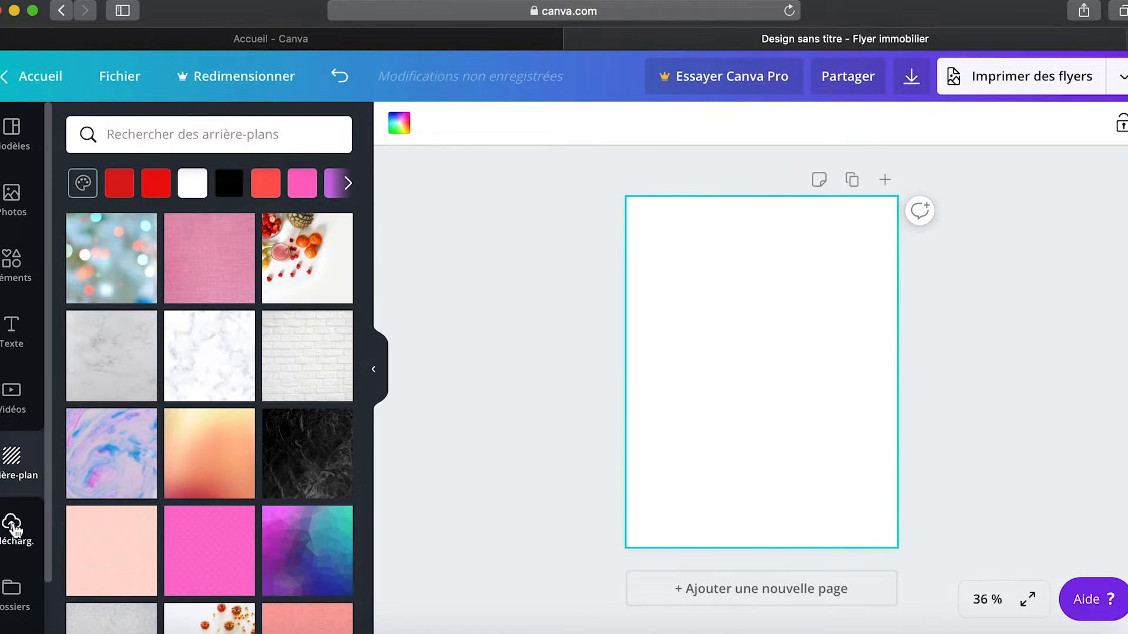
Look through the uploaded images and view the option for uploading an image or video.
{"action": "left_click", "coordinate": [13, 529]}
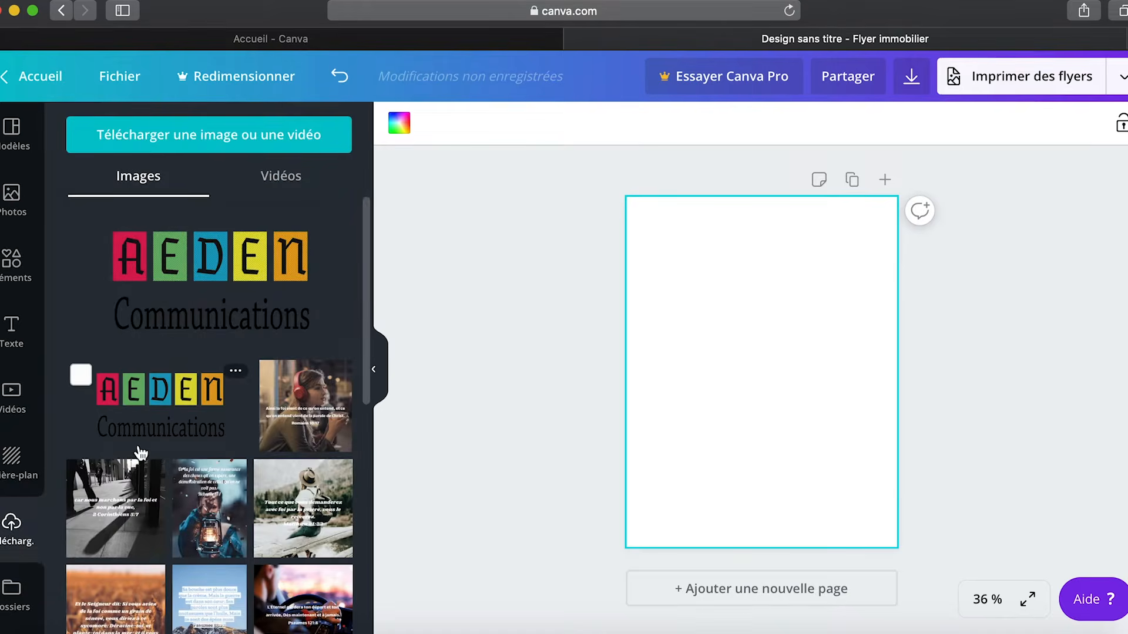
{"action": "scroll", "coordinate": [140, 453], "scroll_direction": "down", "scroll_amount": 10}
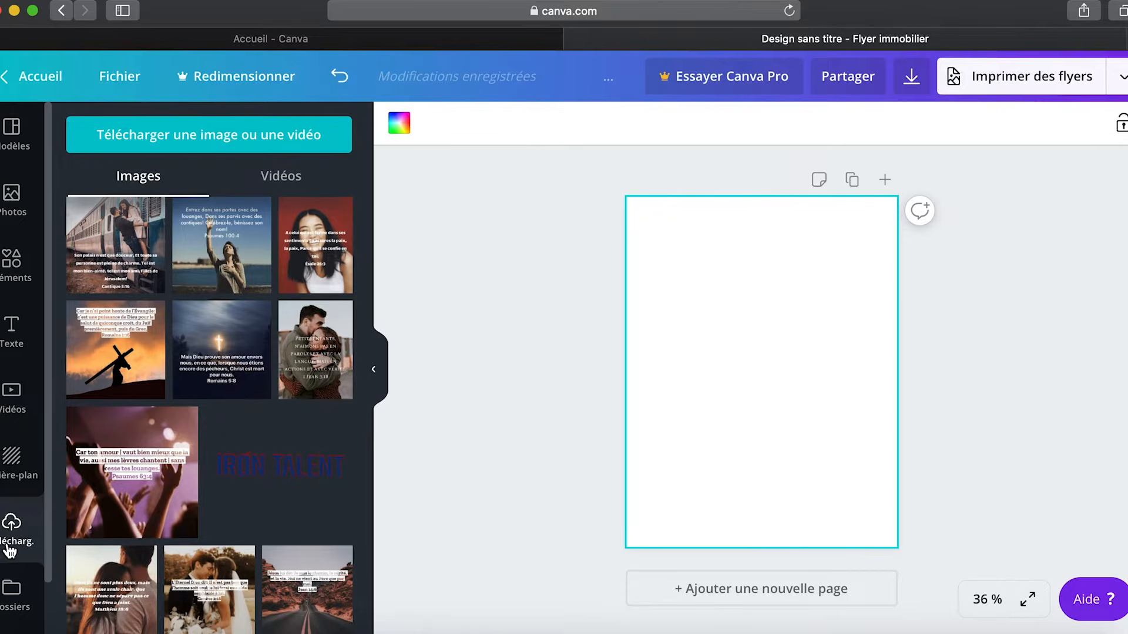
{"action": "left_click", "coordinate": [173, 142]}
{"action": "left_click", "coordinate": [870, 431]}
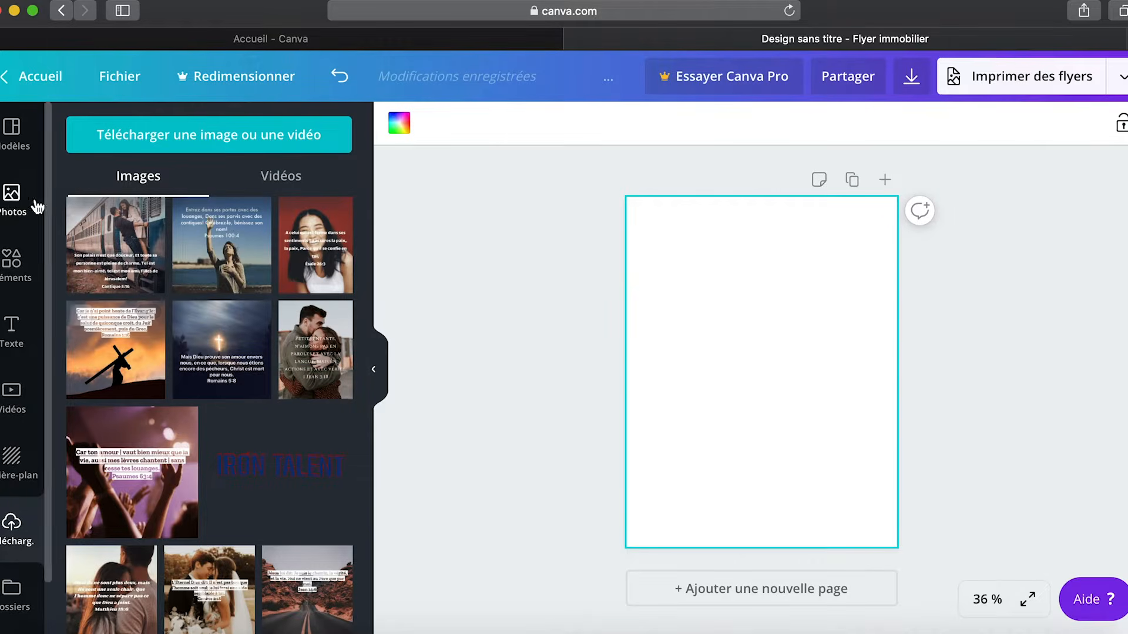
Apply the white first page of the recently used Black and Orange Circles Birthday Flyer template to the blank page.
{"action": "left_click", "coordinate": [13, 138]}
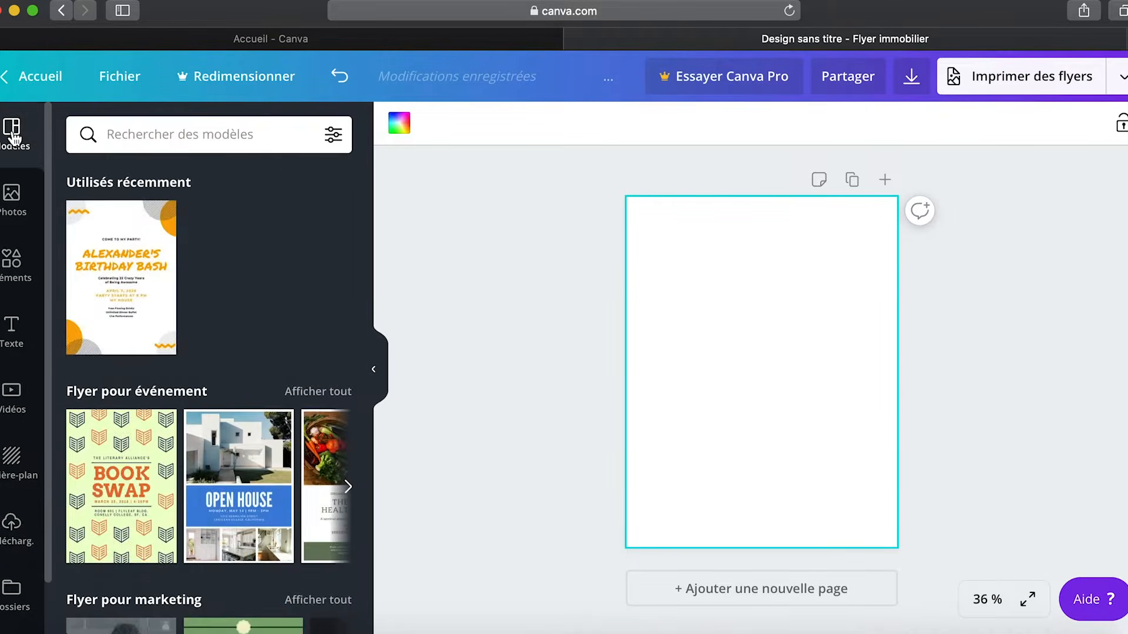
{"action": "left_click", "coordinate": [108, 270]}
{"action": "left_click_drag", "start_coordinate": [456, 335], "coordinate": [614, 365]}
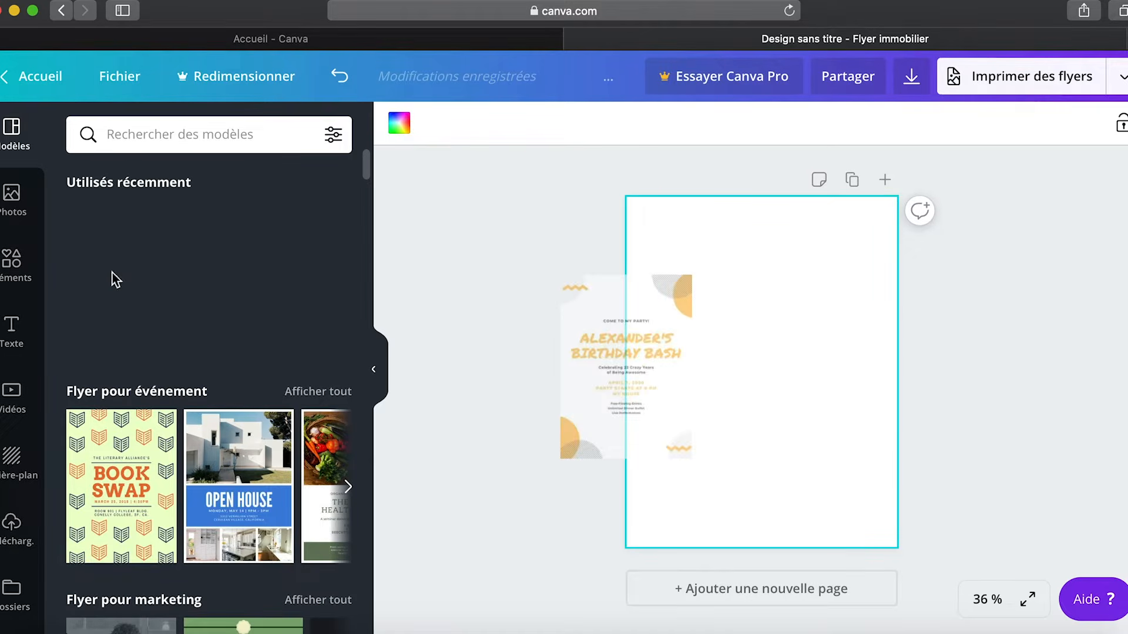
{"action": "left_click", "coordinate": [115, 281]}
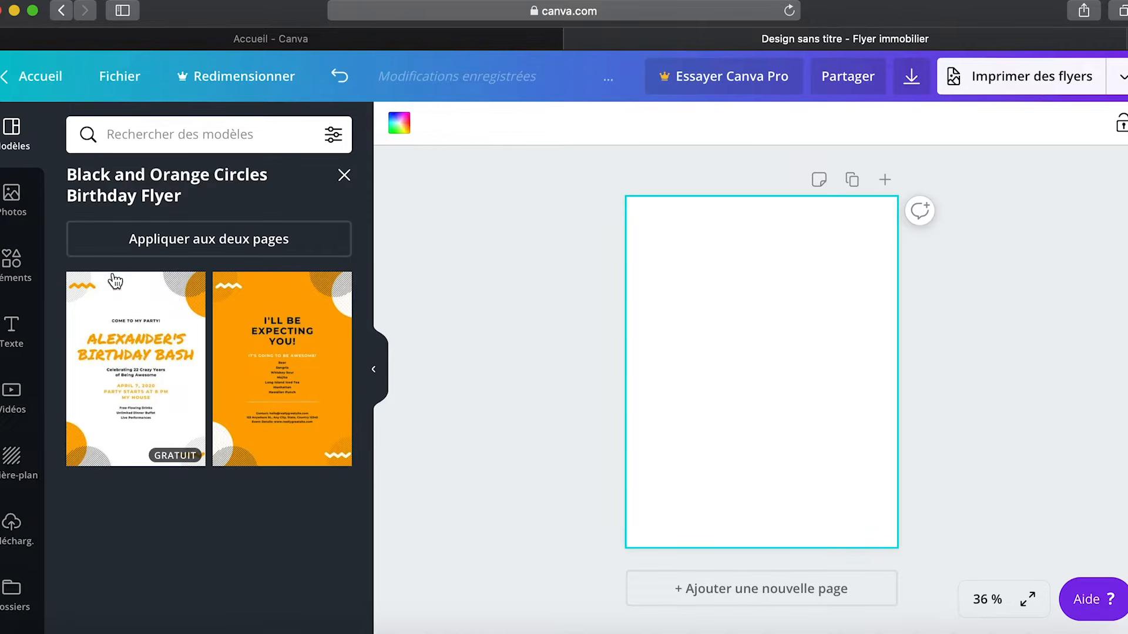
{"action": "left_click", "coordinate": [141, 362]}
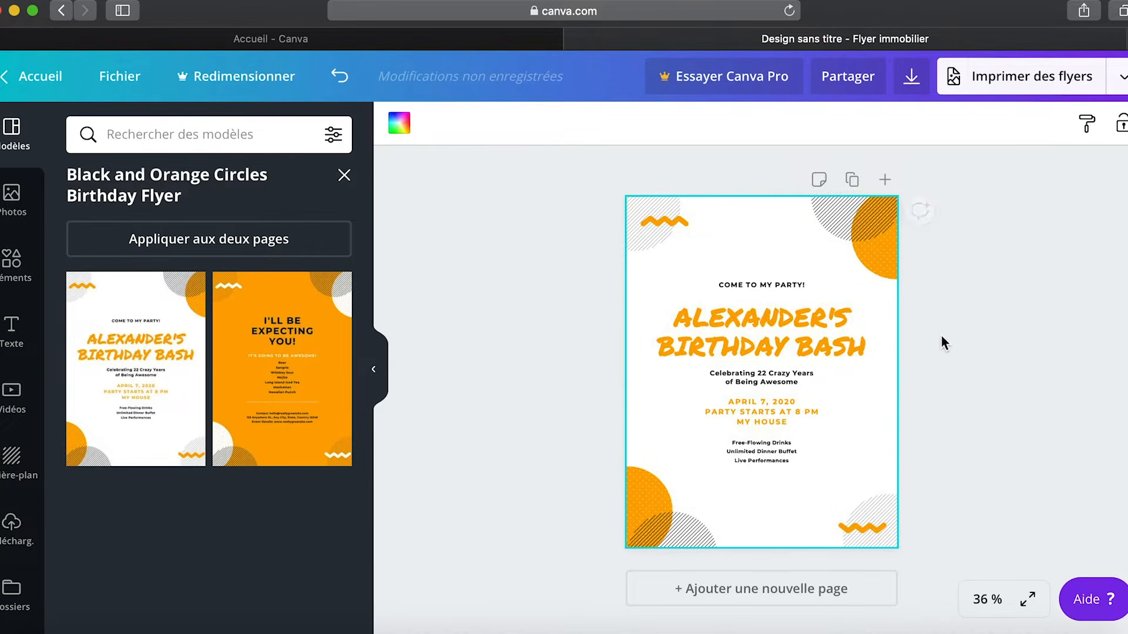
{"action": "left_click", "coordinate": [345, 176]}
{"action": "left_click", "coordinate": [768, 235]}
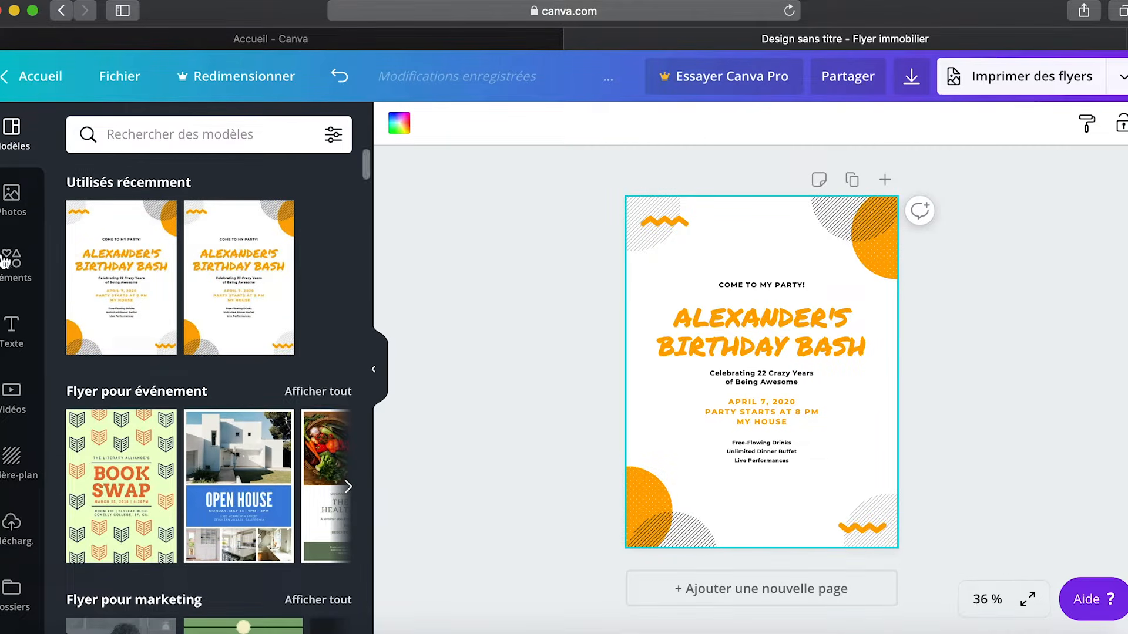
Search the photo library for "fashion".
{"action": "left_click", "coordinate": [13, 206]}
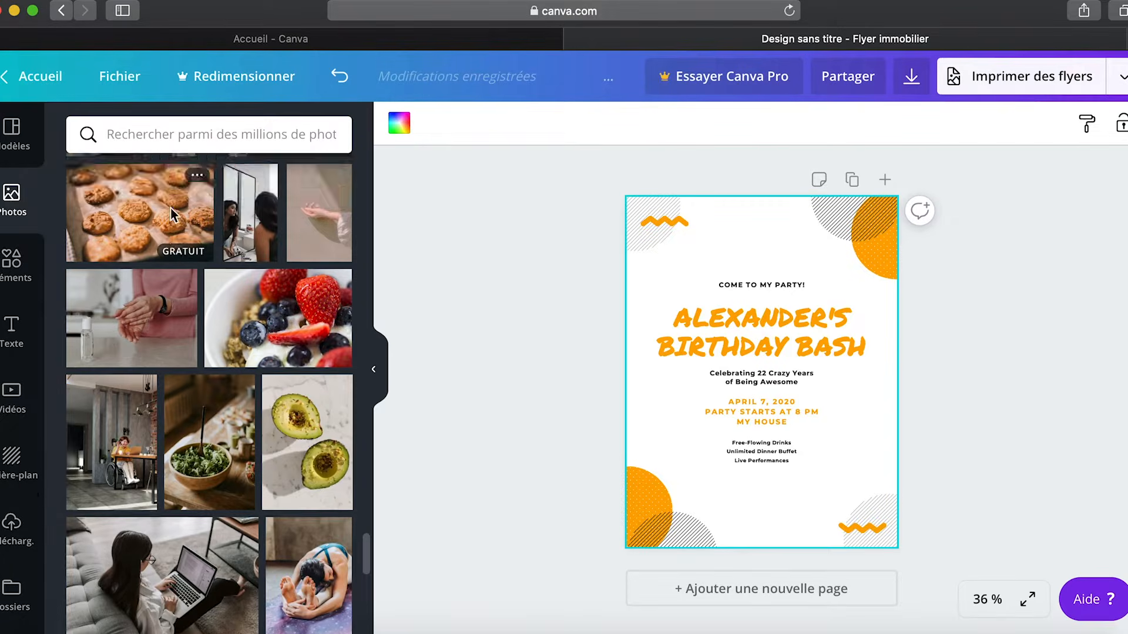
{"action": "left_click", "coordinate": [173, 134]}
{"action": "type", "text": "fashion"}
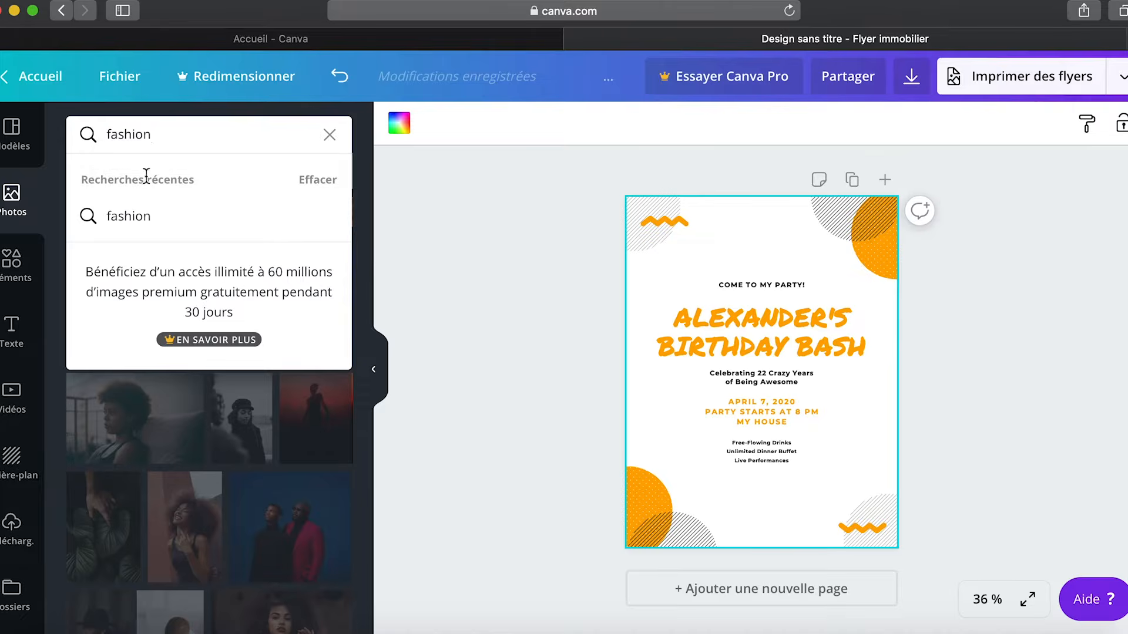
{"action": "left_click", "coordinate": [135, 217]}
Set the free photo of the woman on a stool against a yellow backdrop as the flyer's background.
{"action": "scroll", "coordinate": [176, 432], "scroll_direction": "down", "scroll_amount": 15}
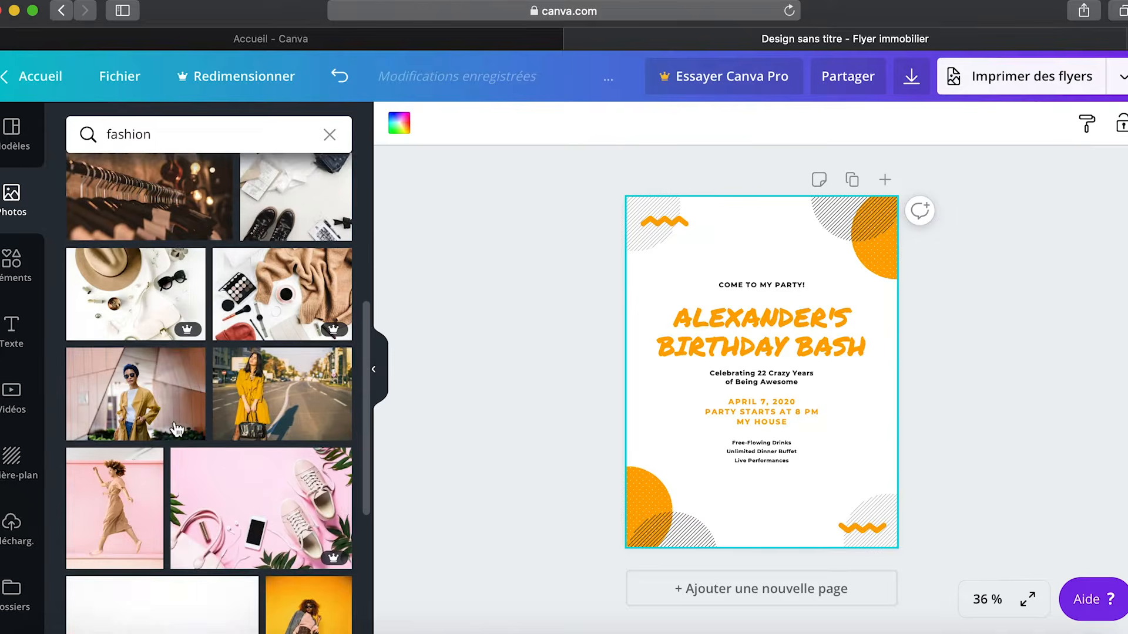
{"action": "scroll", "coordinate": [178, 430], "scroll_direction": "down", "scroll_amount": 3}
{"action": "scroll", "coordinate": [300, 409], "scroll_direction": "up", "scroll_amount": 8}
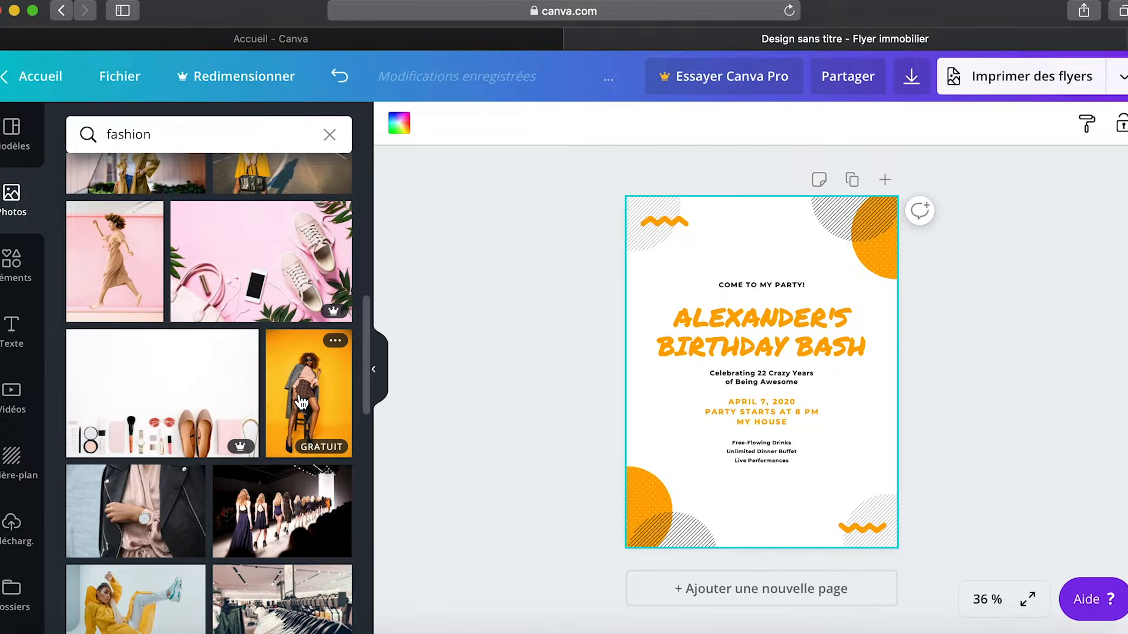
{"action": "left_click_drag", "start_coordinate": [409, 354], "coordinate": [645, 305]}
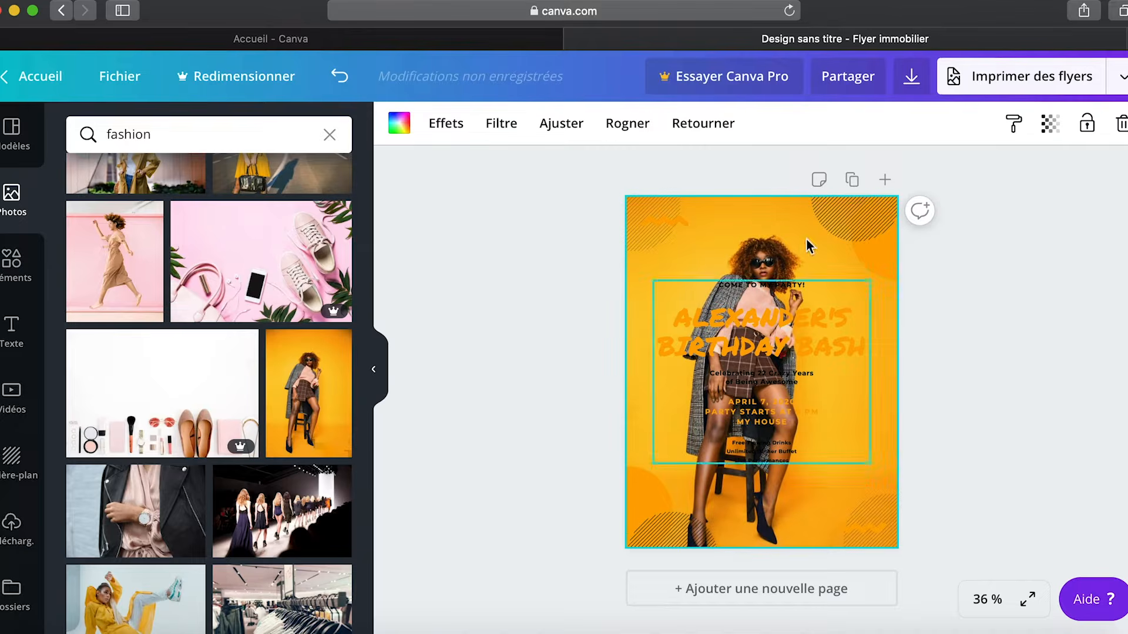
{"action": "left_click", "coordinate": [1023, 338]}
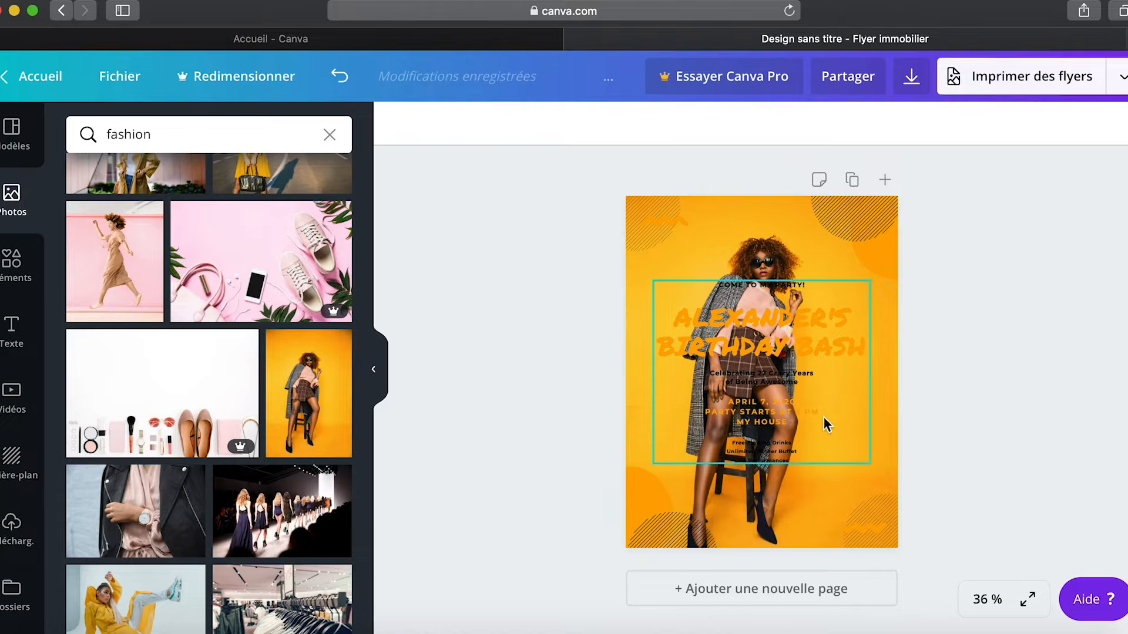
Delete the template's birthday title and all the remaining party text from the flyer.
{"action": "left_click", "coordinate": [824, 361]}
{"action": "left_click", "coordinate": [846, 282]}
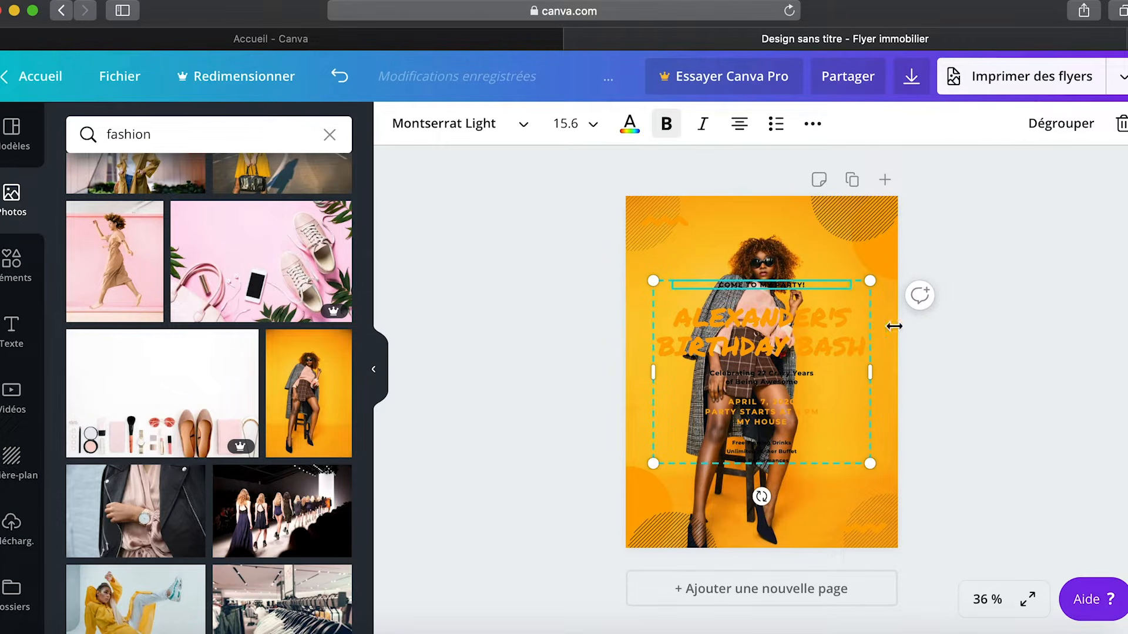
{"action": "left_click", "coordinate": [914, 389]}
{"action": "left_click", "coordinate": [874, 352]}
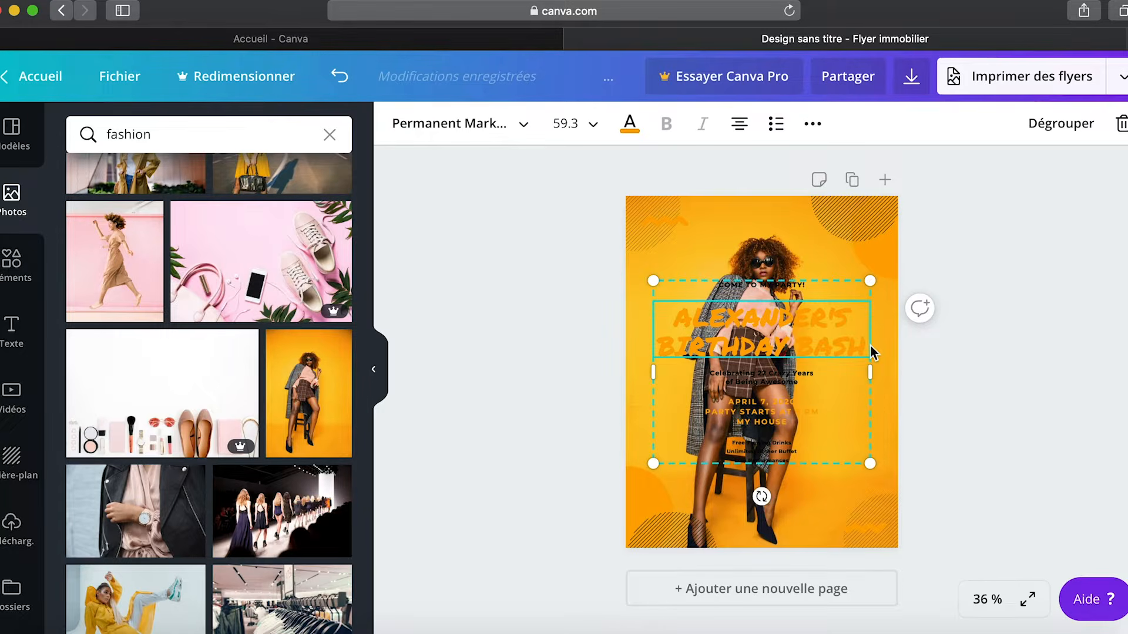
{"action": "key", "text": "Delete"}
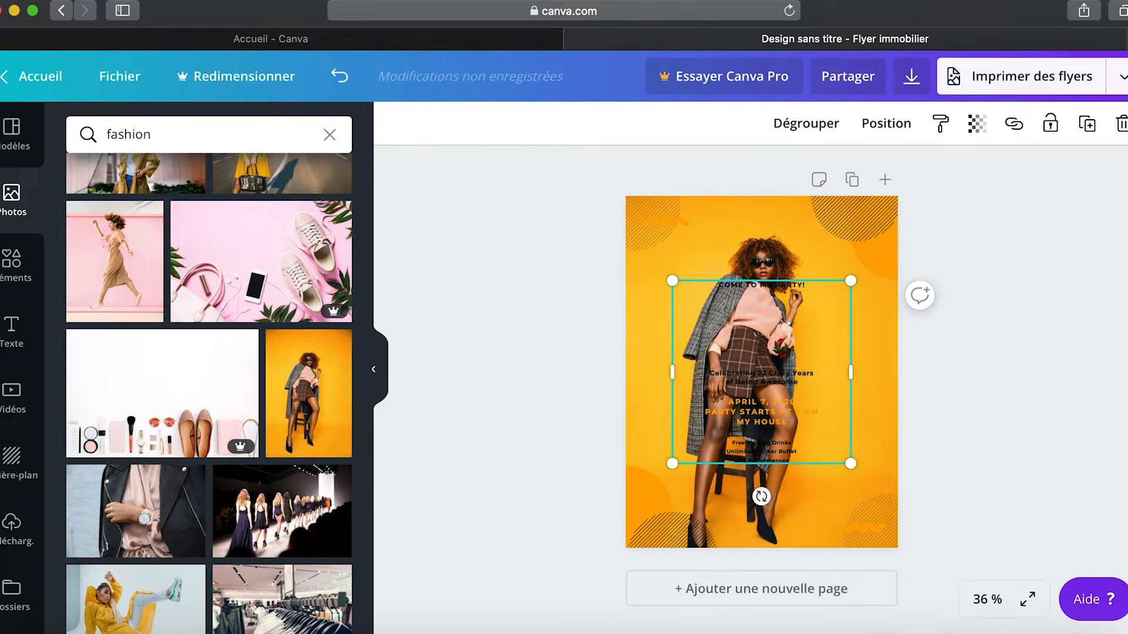
{"action": "key", "text": "Delete"}
{"action": "left_click", "coordinate": [824, 352]}
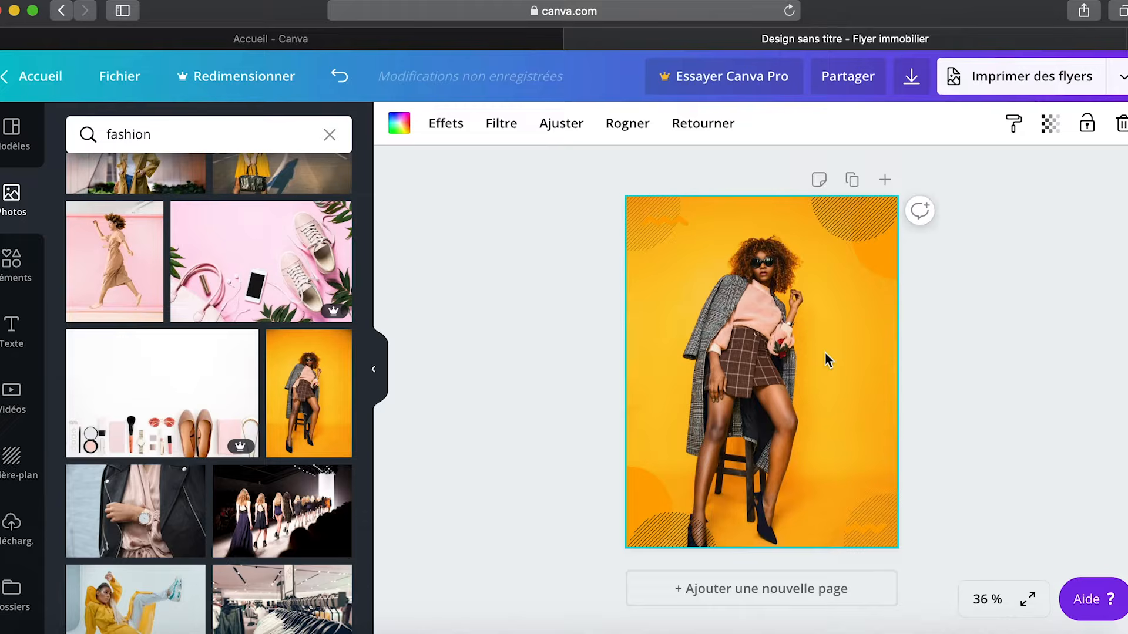
Recolour the solid circle in the flyer's upper-right corner, trying pink before settling on the default palette's medium blue.
{"action": "left_click", "coordinate": [886, 274]}
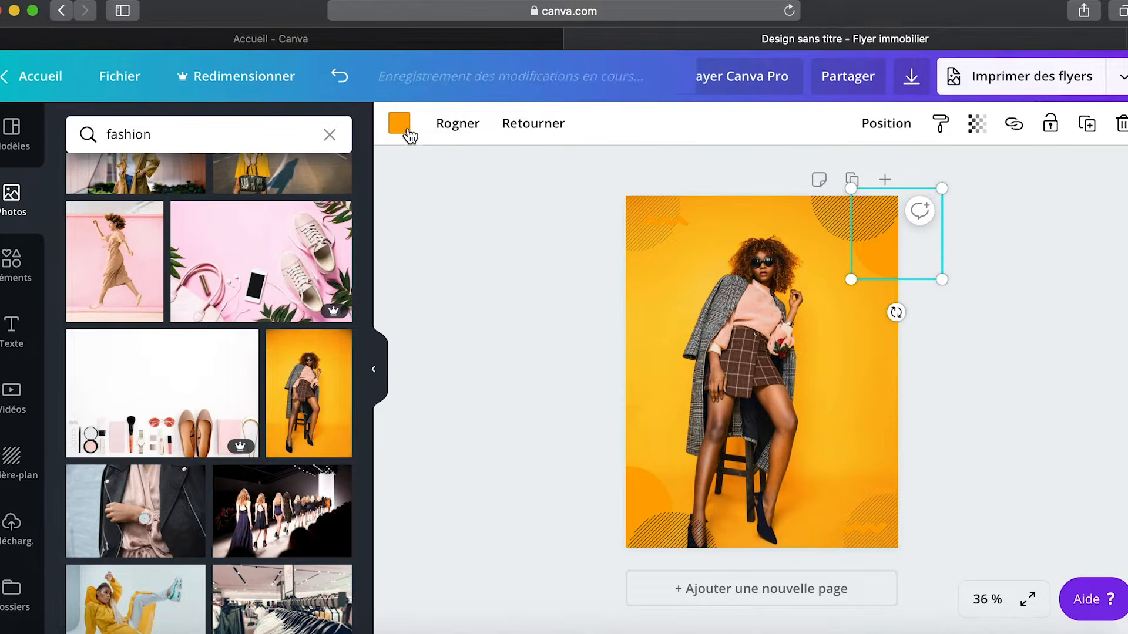
{"action": "left_click", "coordinate": [399, 123]}
{"action": "scroll", "coordinate": [204, 399], "scroll_direction": "down", "scroll_amount": 3}
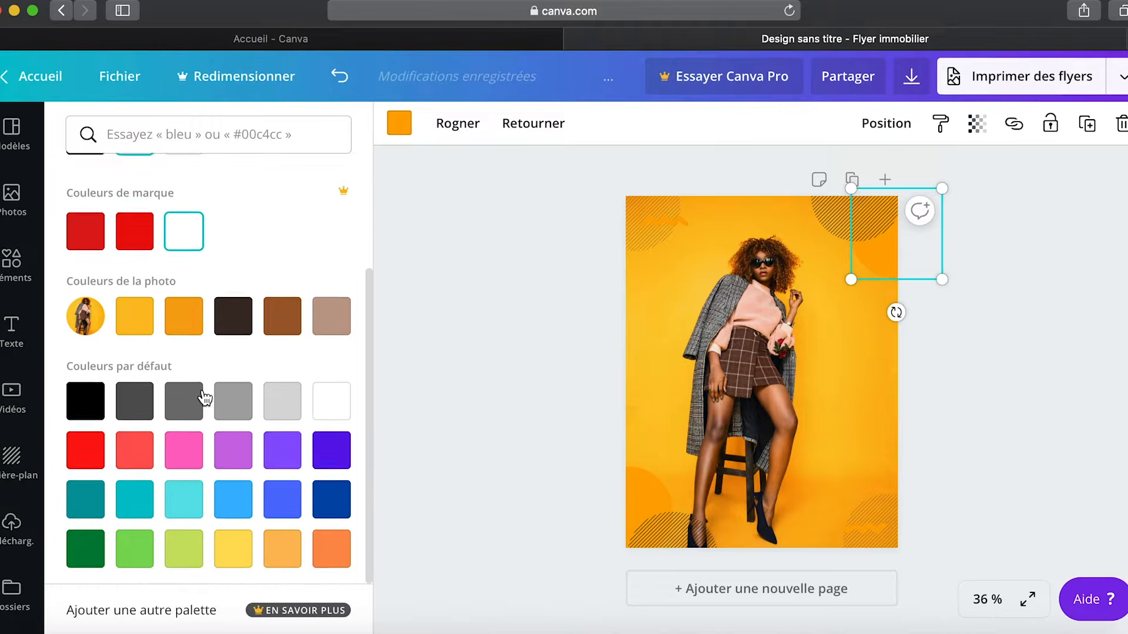
{"action": "left_click", "coordinate": [184, 464]}
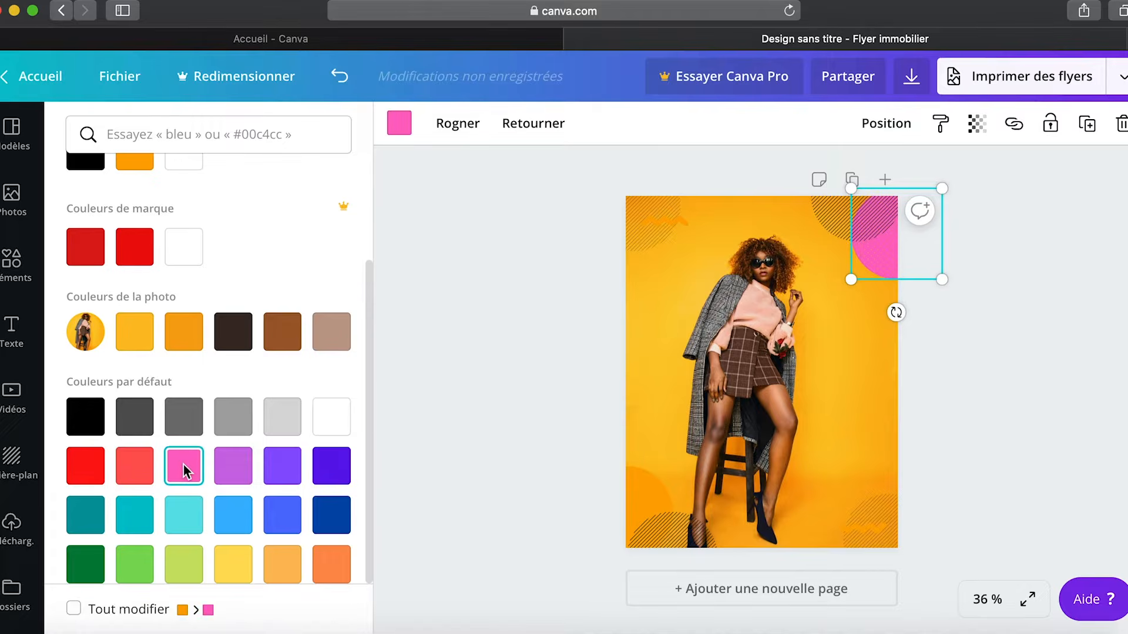
{"action": "left_click", "coordinate": [279, 520]}
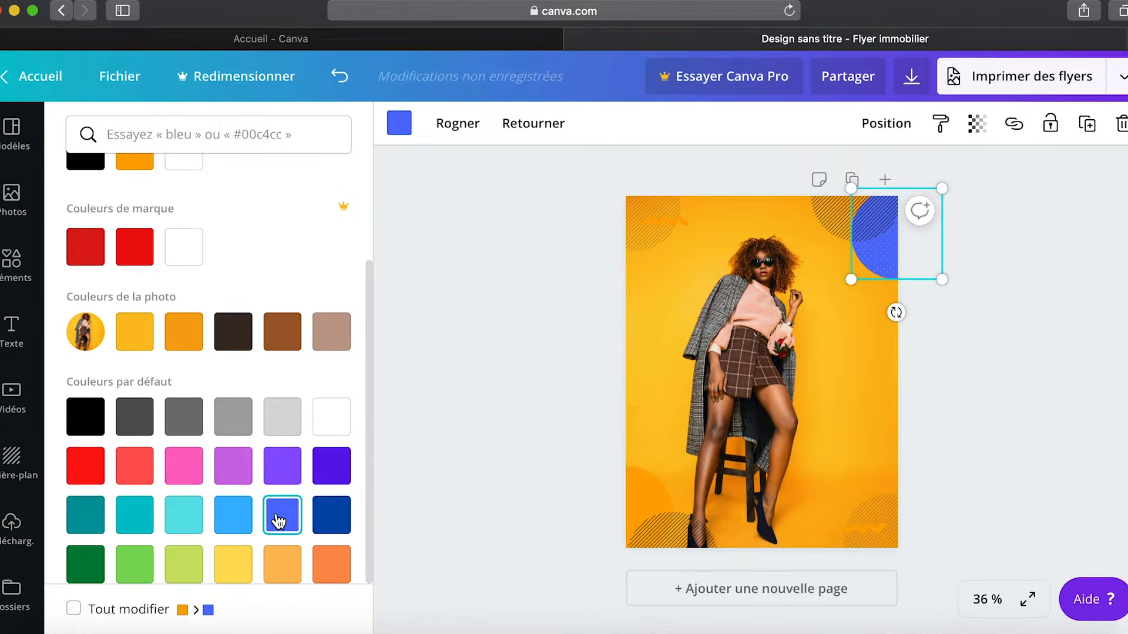
Recolour the flyer's upper-left wavy line white and its lower-left solid circle the same medium blue.
{"action": "left_click", "coordinate": [685, 222]}
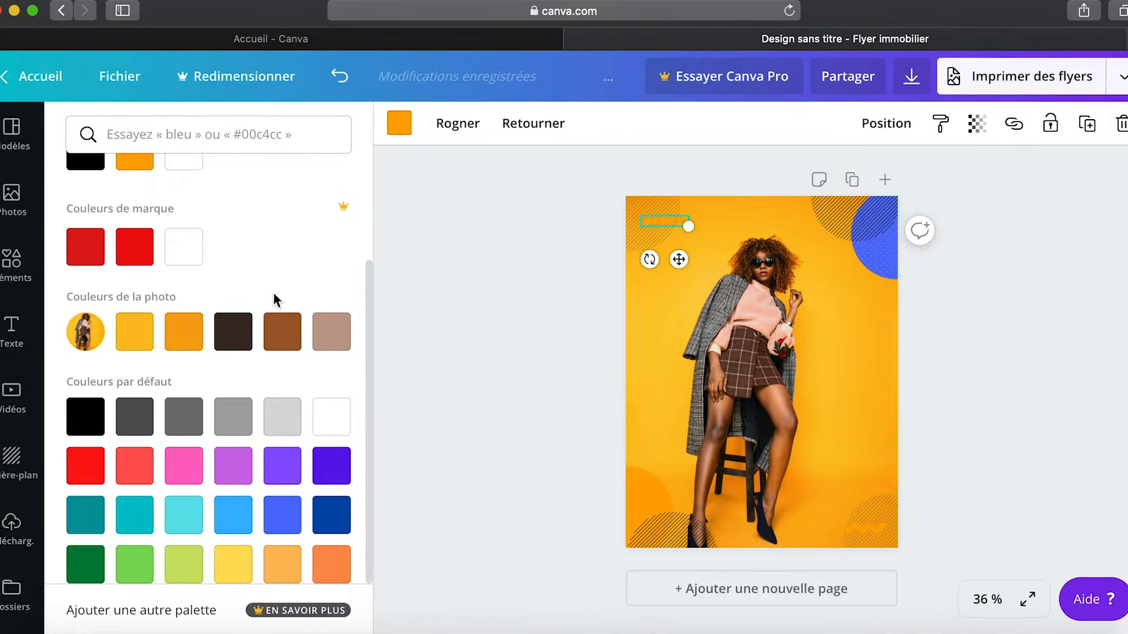
{"action": "left_click", "coordinate": [195, 257]}
{"action": "left_click", "coordinate": [589, 237]}
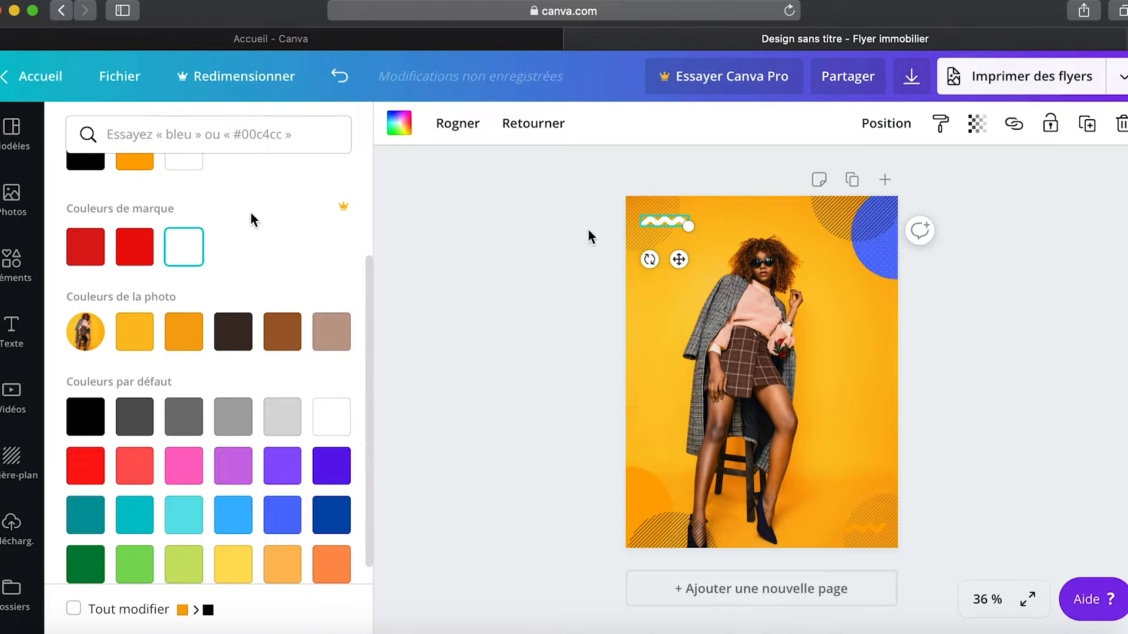
{"action": "left_click", "coordinate": [654, 495]}
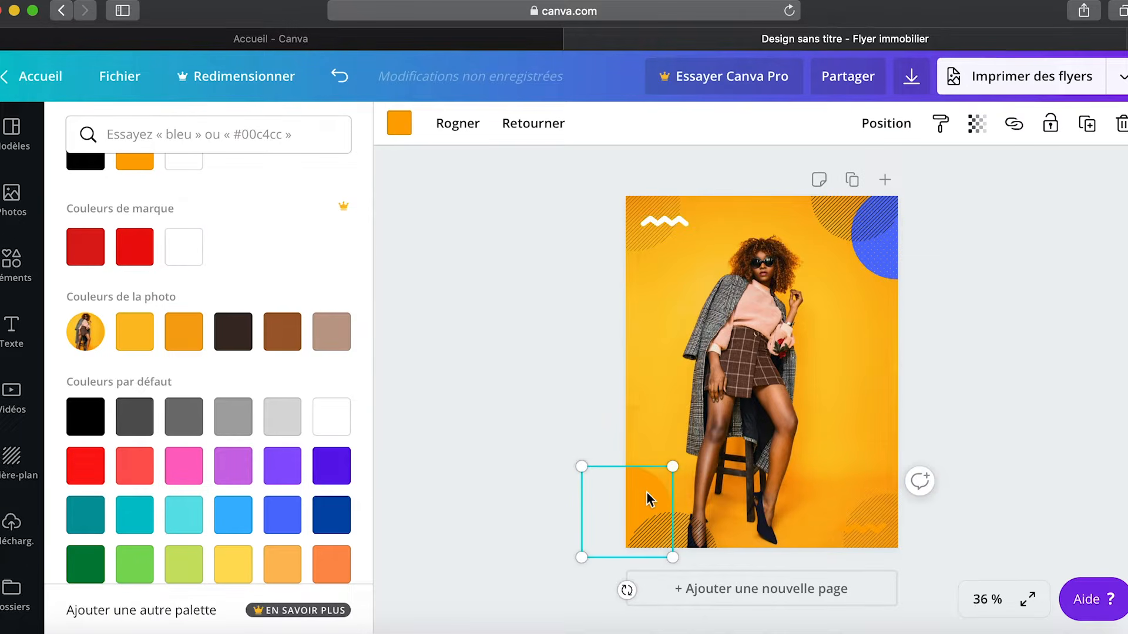
{"action": "left_click", "coordinate": [283, 516]}
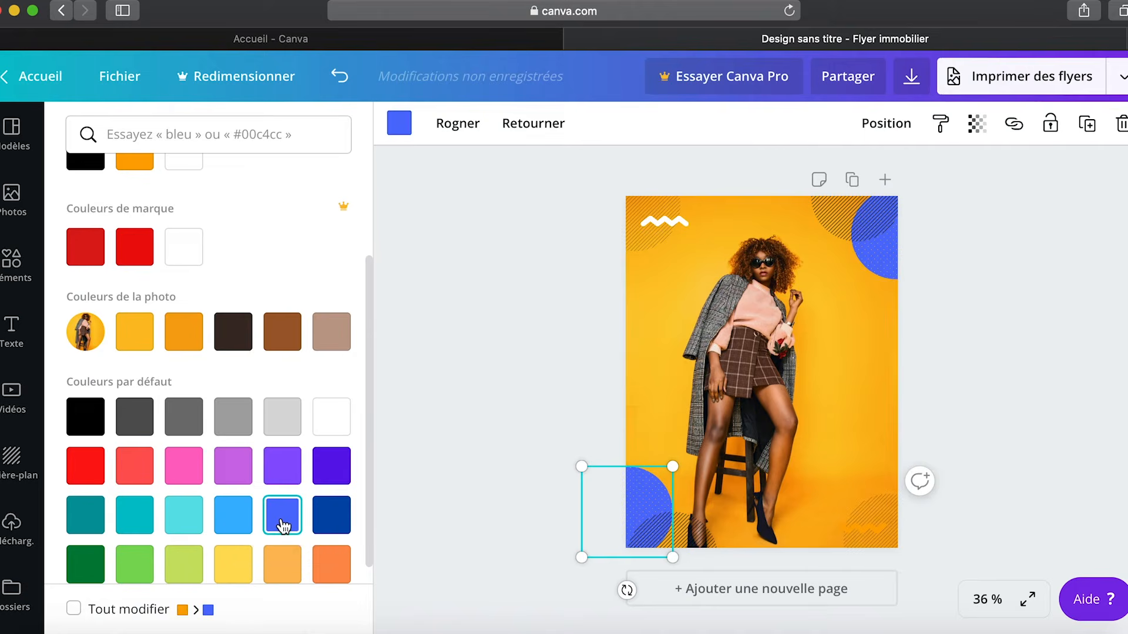
Try white on the striped circle in the flyer's lower-right corner and return it to black.
{"action": "left_click", "coordinate": [886, 509]}
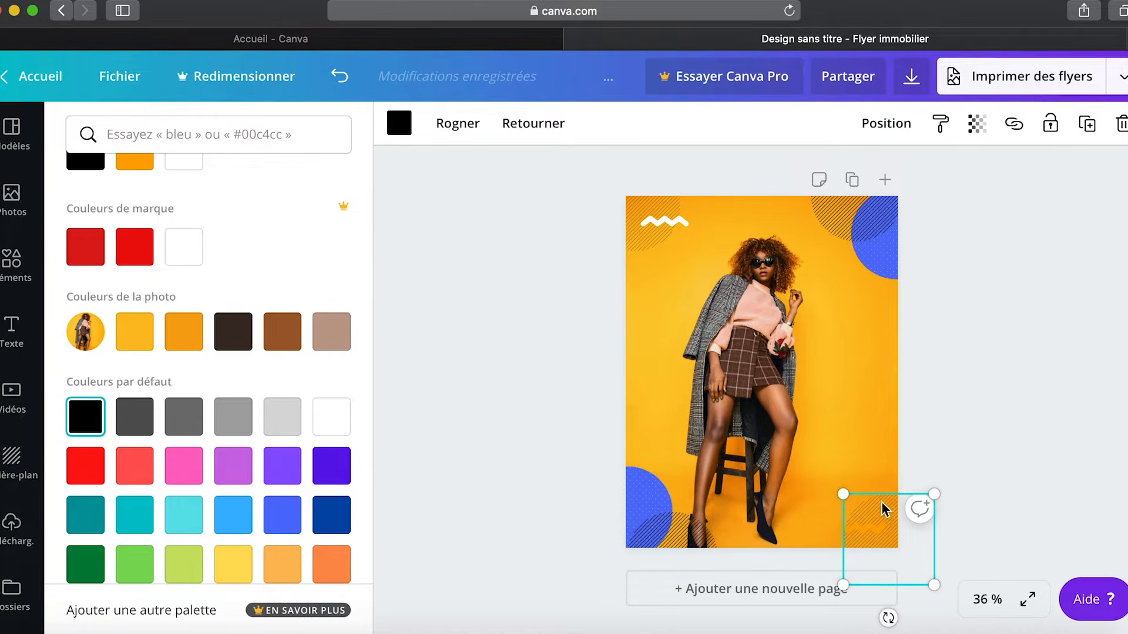
{"action": "left_click", "coordinate": [331, 417]}
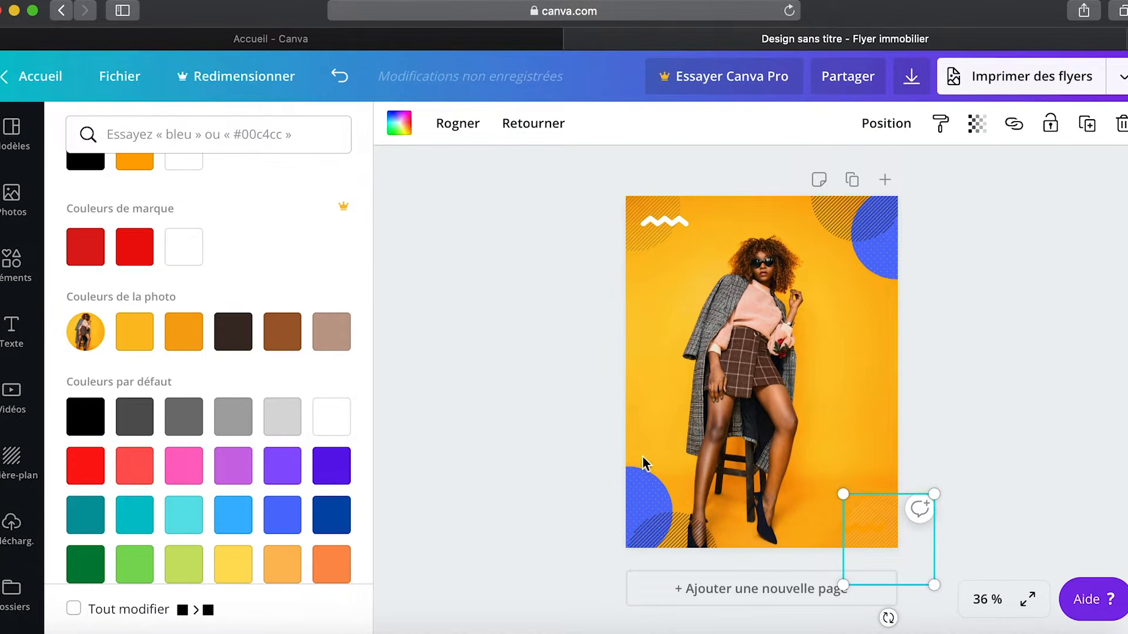
{"action": "left_click", "coordinate": [87, 416]}
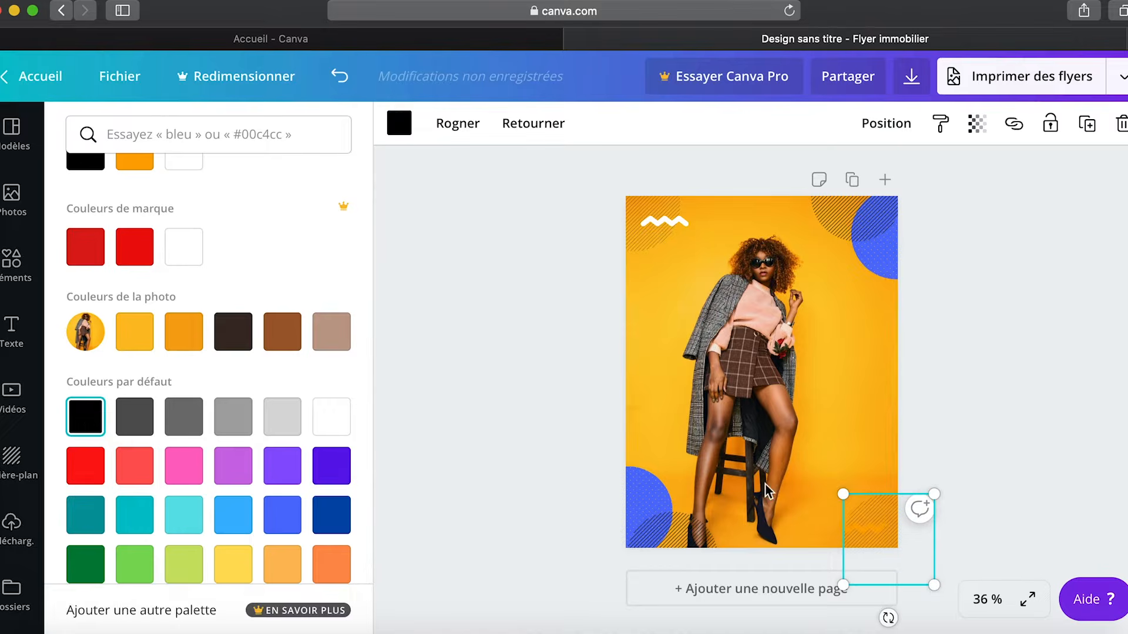
Recolour the striped circles in the flyer's lower-left and upper-right corners white.
{"action": "left_click", "coordinate": [691, 523]}
{"action": "left_click", "coordinate": [328, 428]}
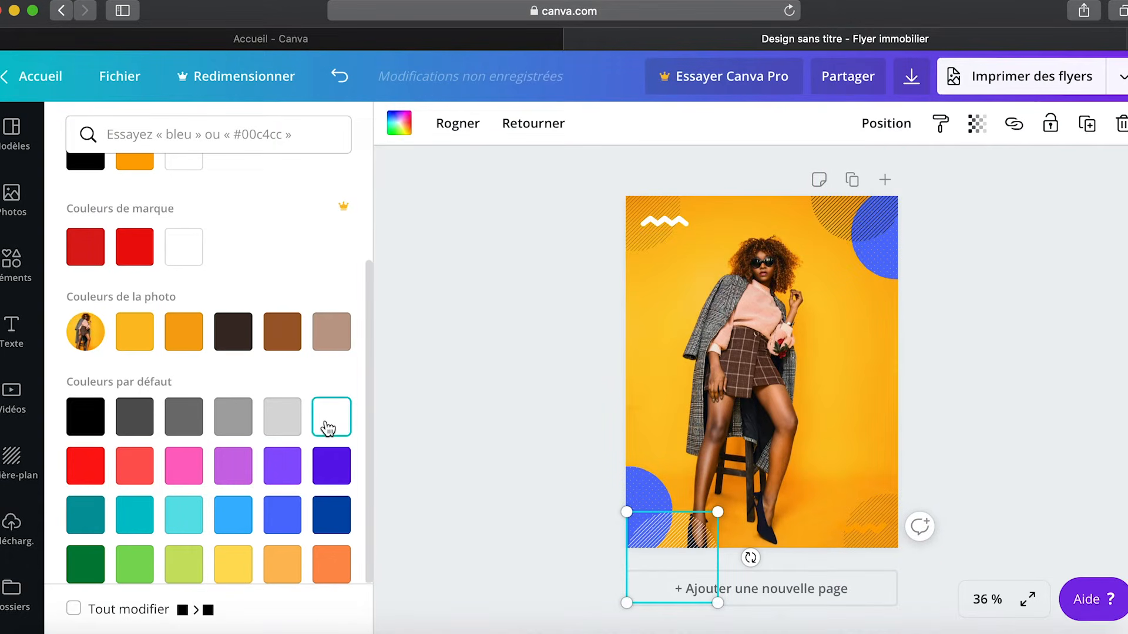
{"action": "left_click", "coordinate": [843, 217]}
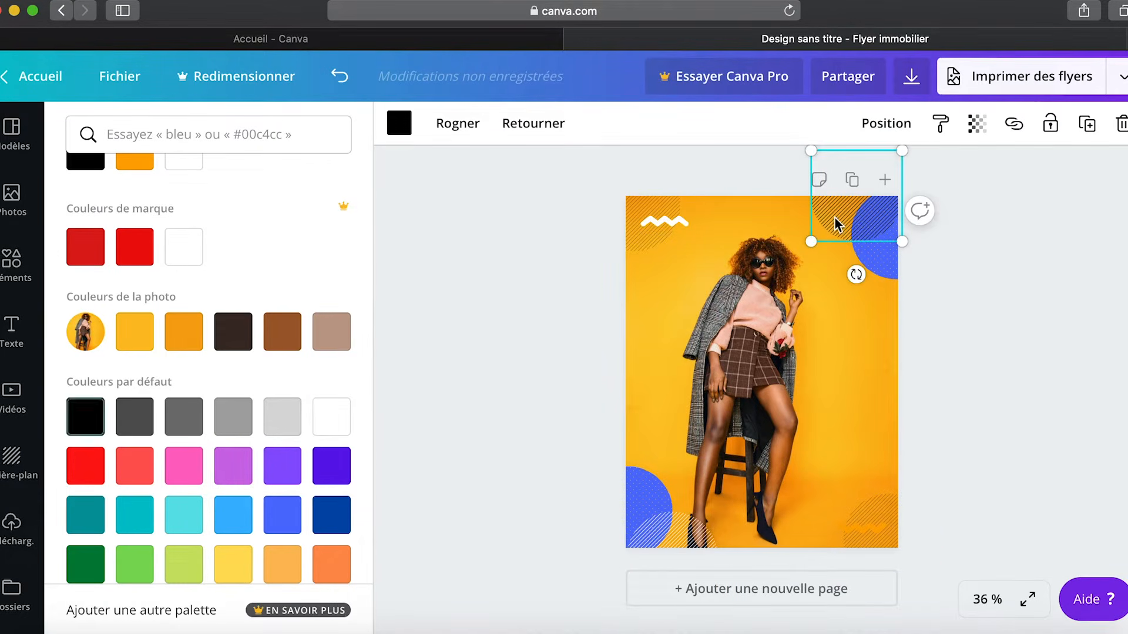
{"action": "left_click", "coordinate": [328, 434]}
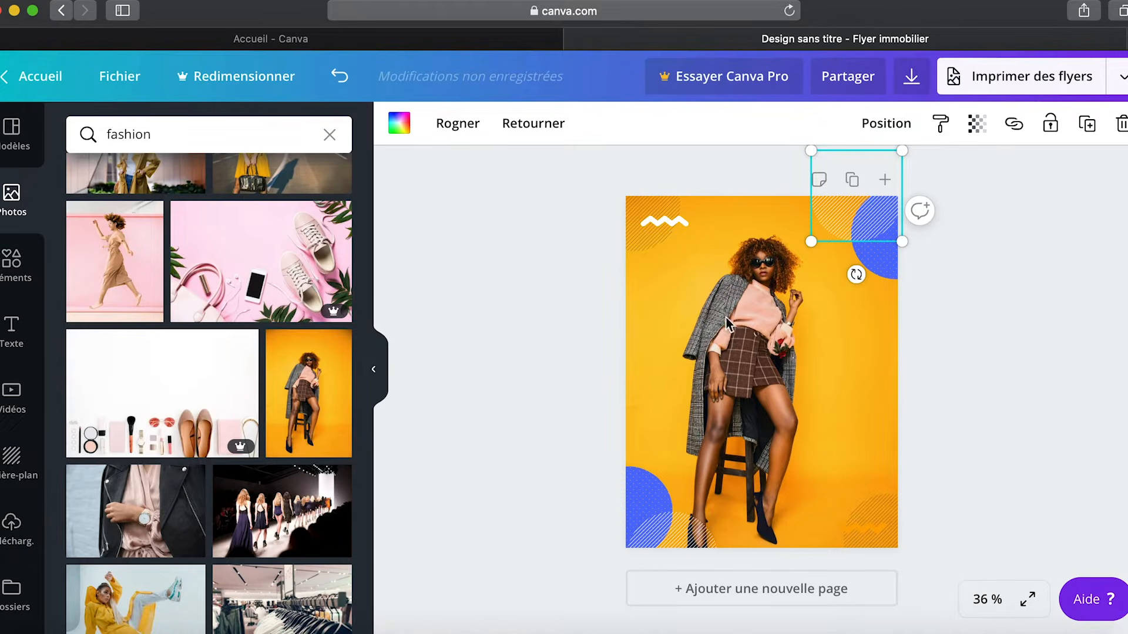
{"action": "left_click", "coordinate": [898, 381]}
Recolour the wavy line in the flyer's lower-right corner white.
{"action": "left_click", "coordinate": [854, 531]}
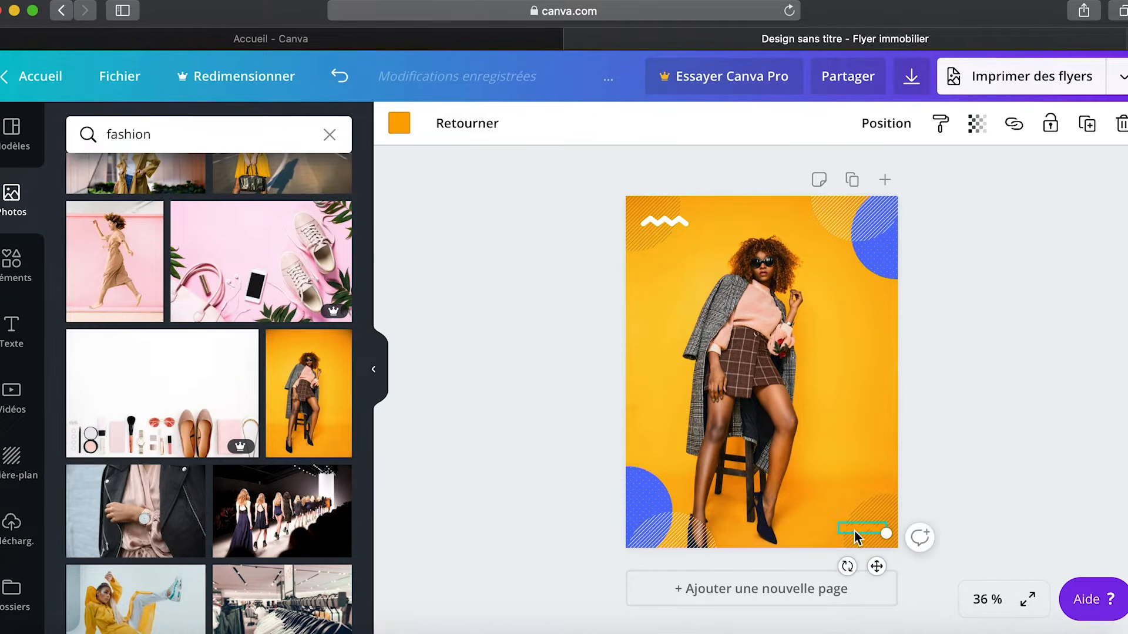
{"action": "left_click", "coordinate": [396, 126]}
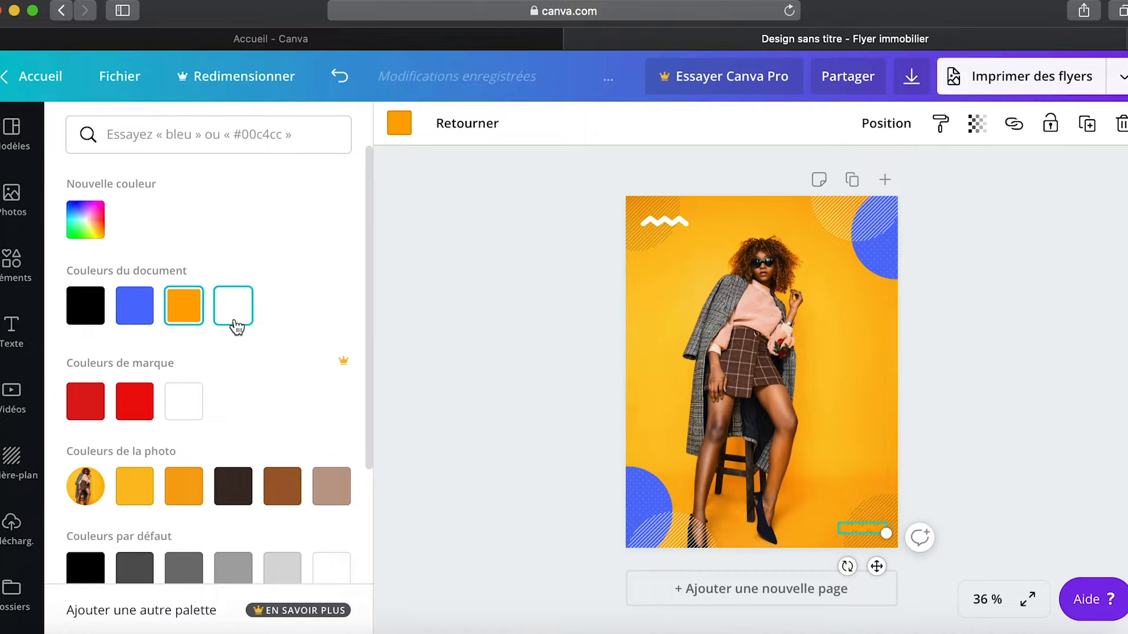
{"action": "left_click", "coordinate": [235, 325]}
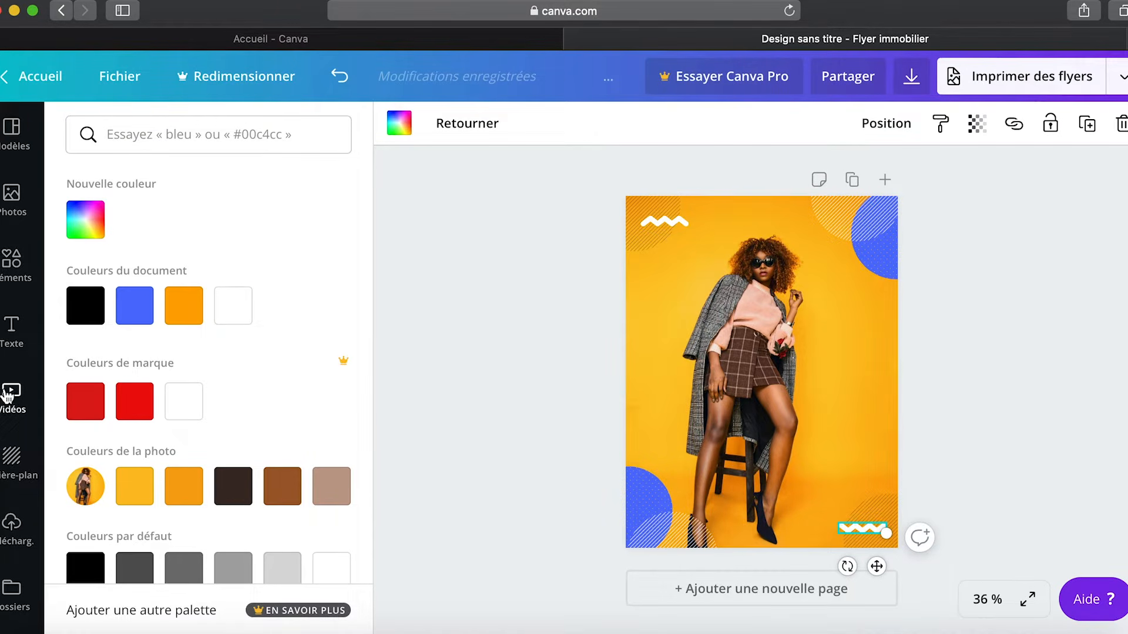
{"action": "left_click", "coordinate": [433, 263]}
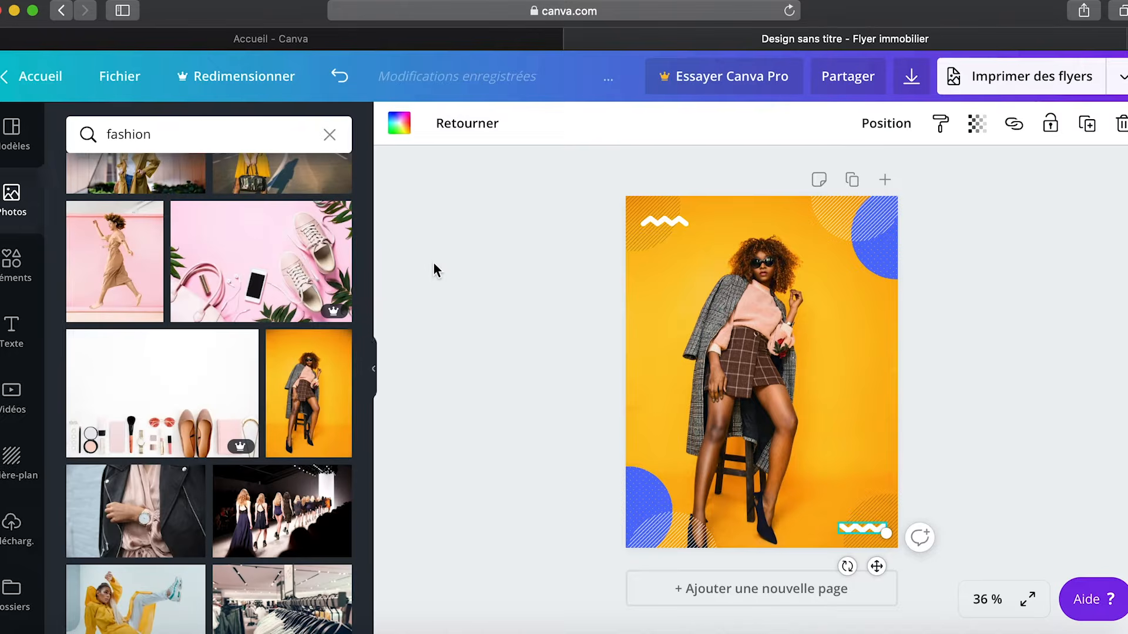
Add the "Wild SALE UP TO 50% OFF!" text combination to the flyer and enlarge it to about the page width.
{"action": "left_click", "coordinate": [13, 335]}
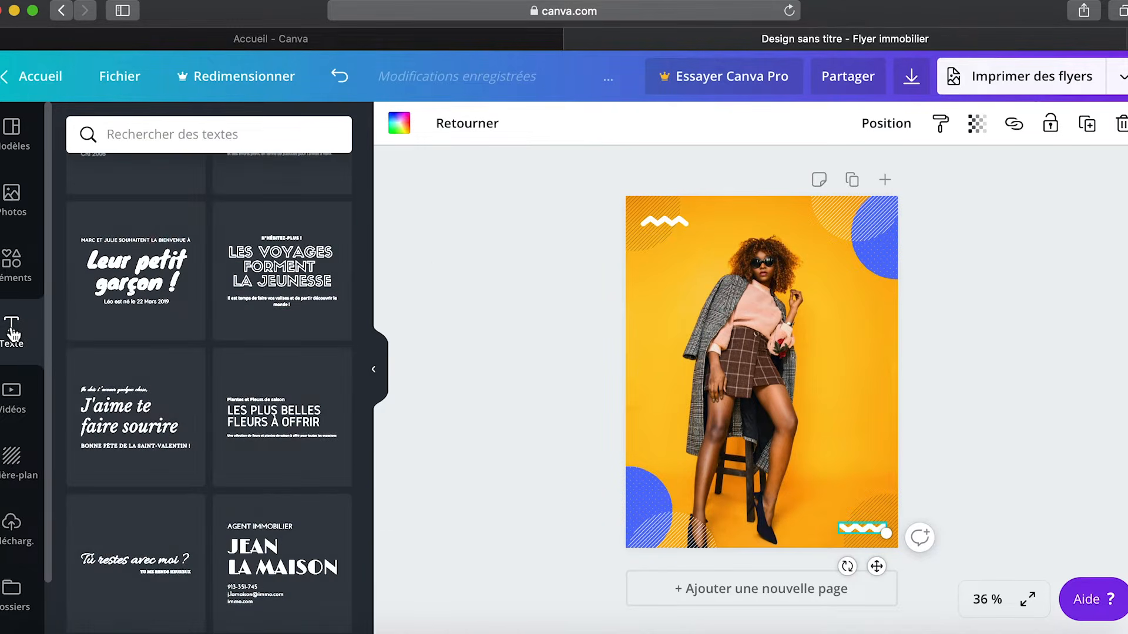
{"action": "scroll", "coordinate": [274, 409], "scroll_direction": "down", "scroll_amount": 5}
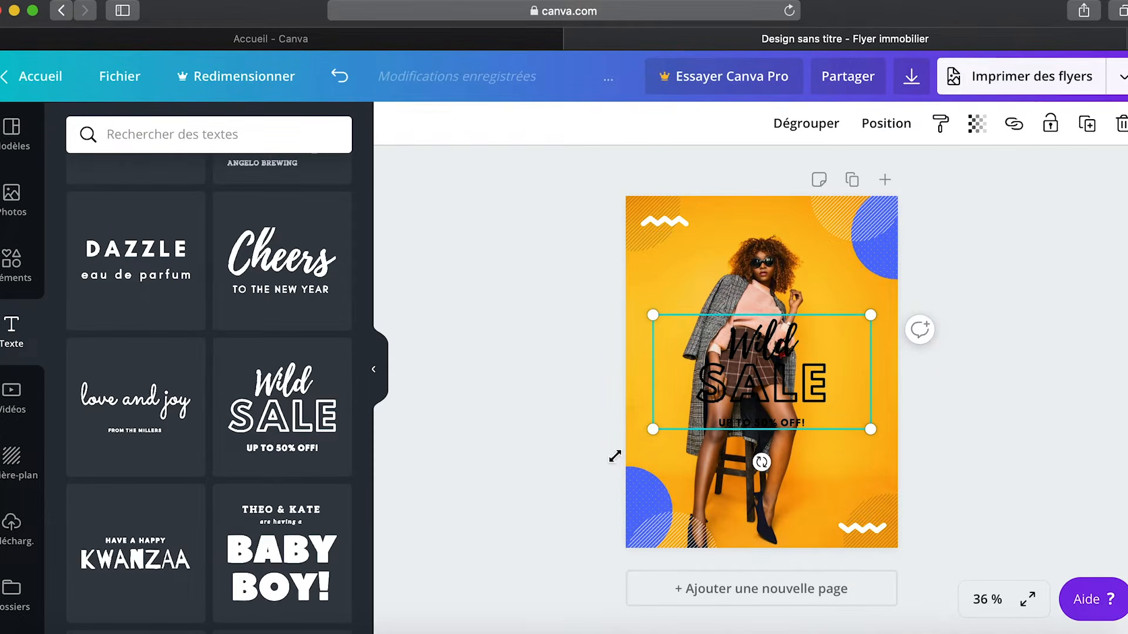
{"action": "left_click_drag", "start_coordinate": [615, 456], "coordinate": [608, 452]}
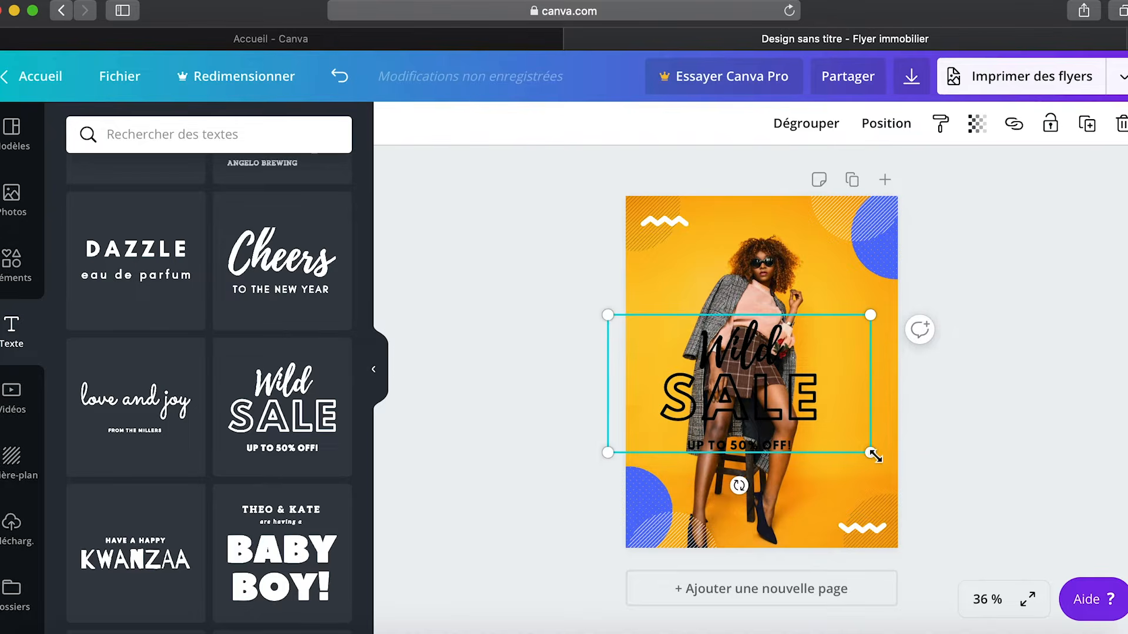
{"action": "left_click_drag", "start_coordinate": [901, 470], "coordinate": [897, 467]}
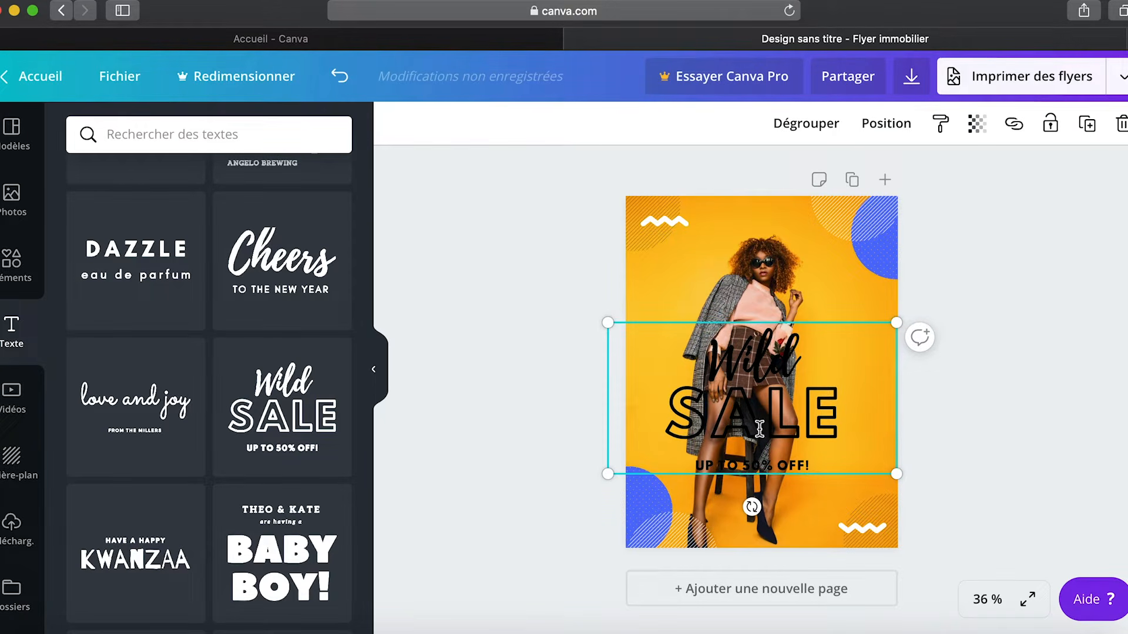
Clear the script word "Wild" from the sale text combination.
{"action": "left_click", "coordinate": [814, 471]}
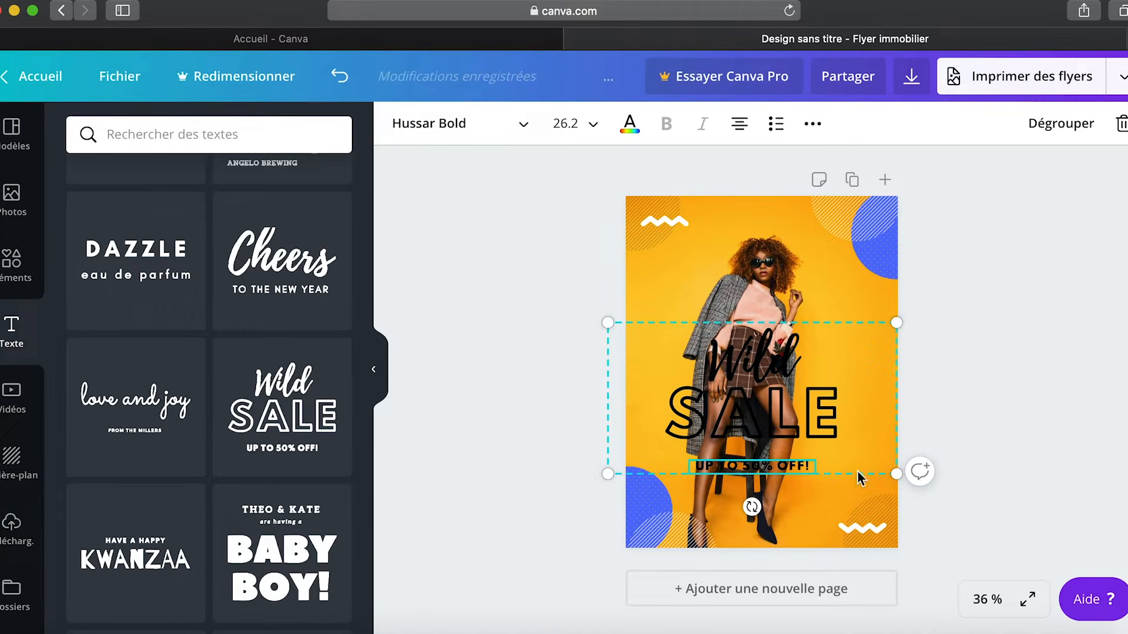
{"action": "left_click", "coordinate": [786, 370]}
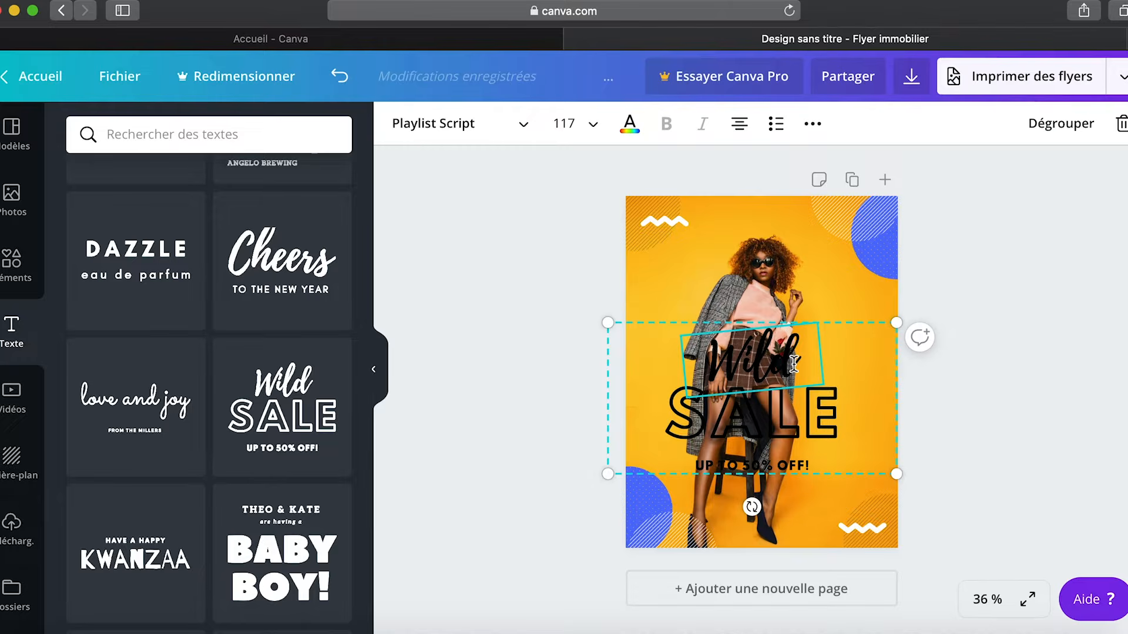
{"action": "key", "text": "BackSpace"}
{"action": "key", "text": "BackSpace"}
{"action": "key", "text": "BackSpace"}
{"action": "key", "text": "BackSpace"}
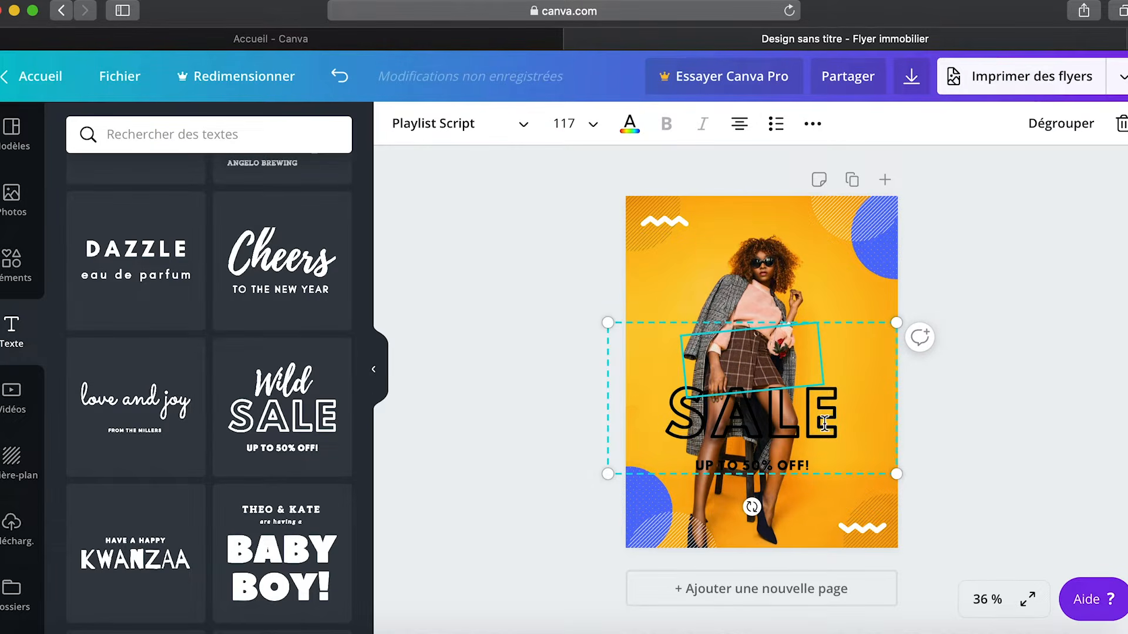
Replace the outlined headline "SALE" with "SOLDE".
{"action": "left_click", "coordinate": [824, 425]}
{"action": "double_click", "coordinate": [824, 424]}
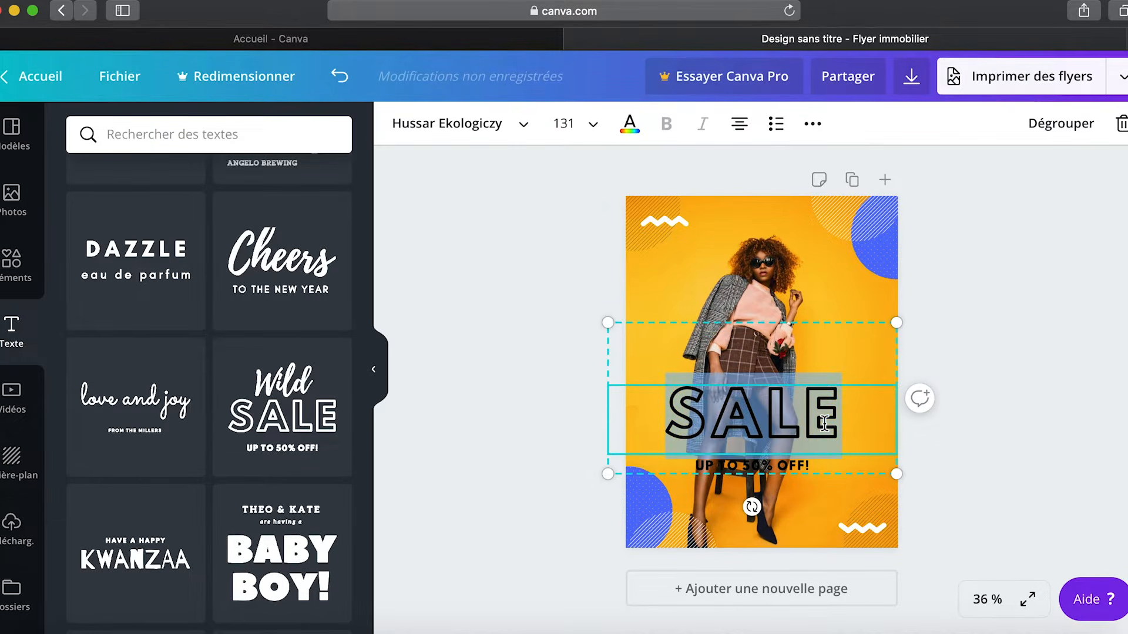
{"action": "type", "text": "SOLDE"}
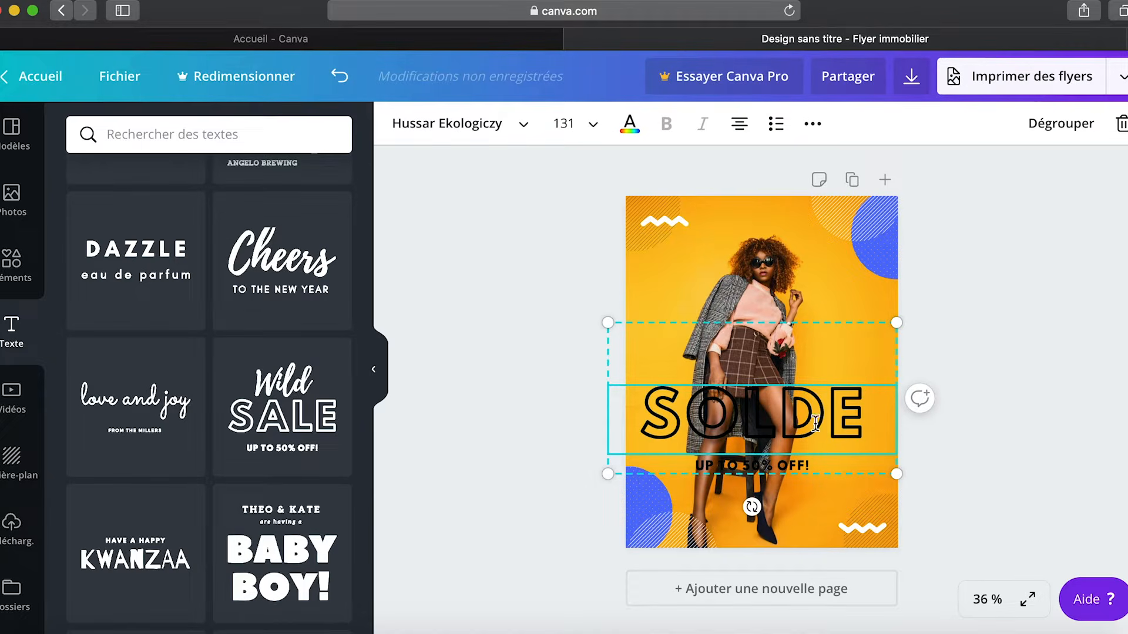
Recolour the "SOLDE" headline and the "UP TO 50% OFF!" line below it white.
{"action": "key", "text": "super+a"}
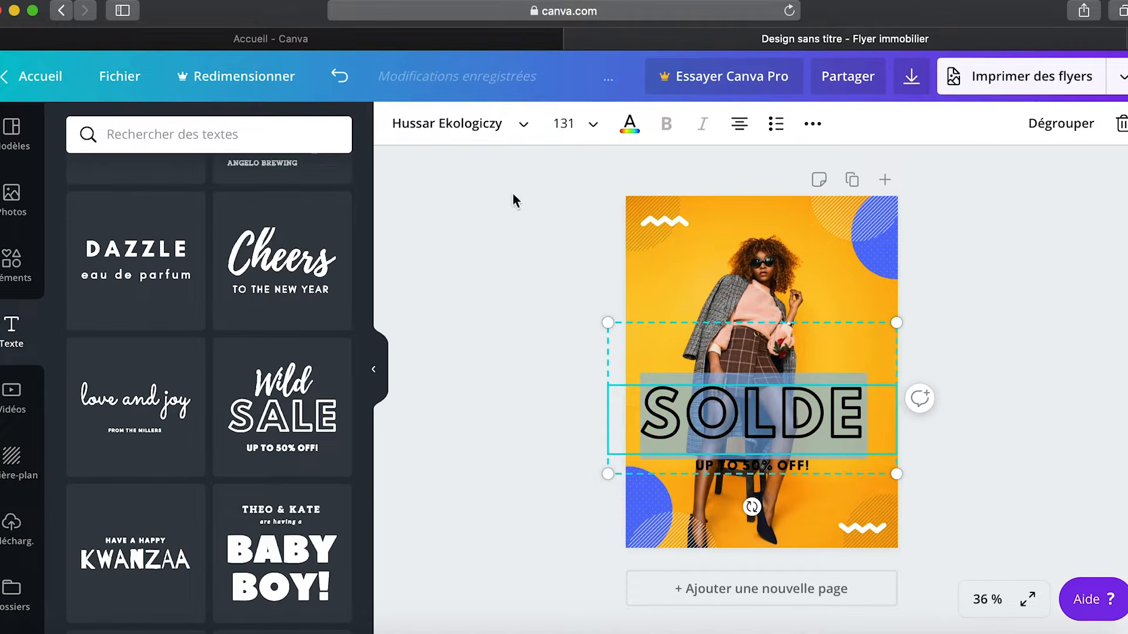
{"action": "left_click", "coordinate": [629, 124]}
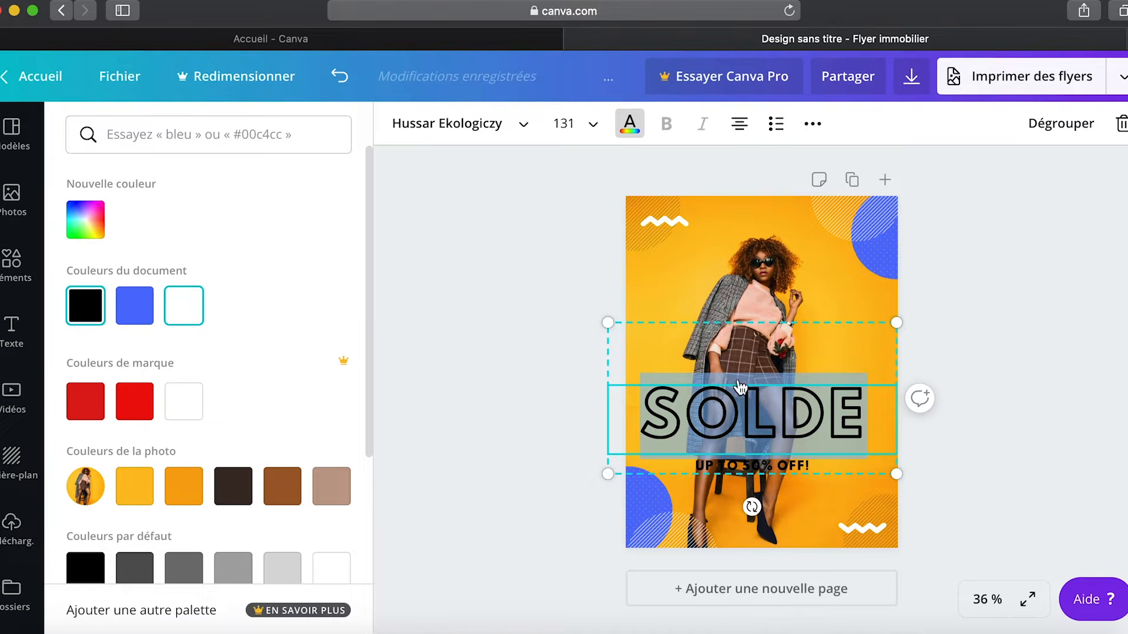
{"action": "left_click", "coordinate": [787, 470]}
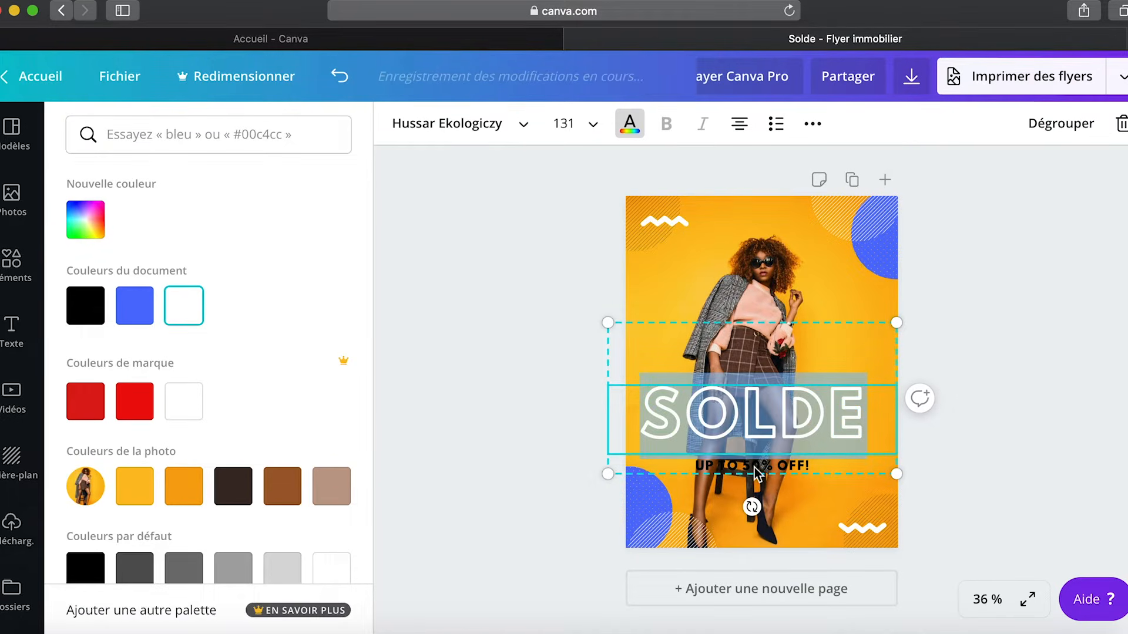
{"action": "left_click", "coordinate": [817, 466]}
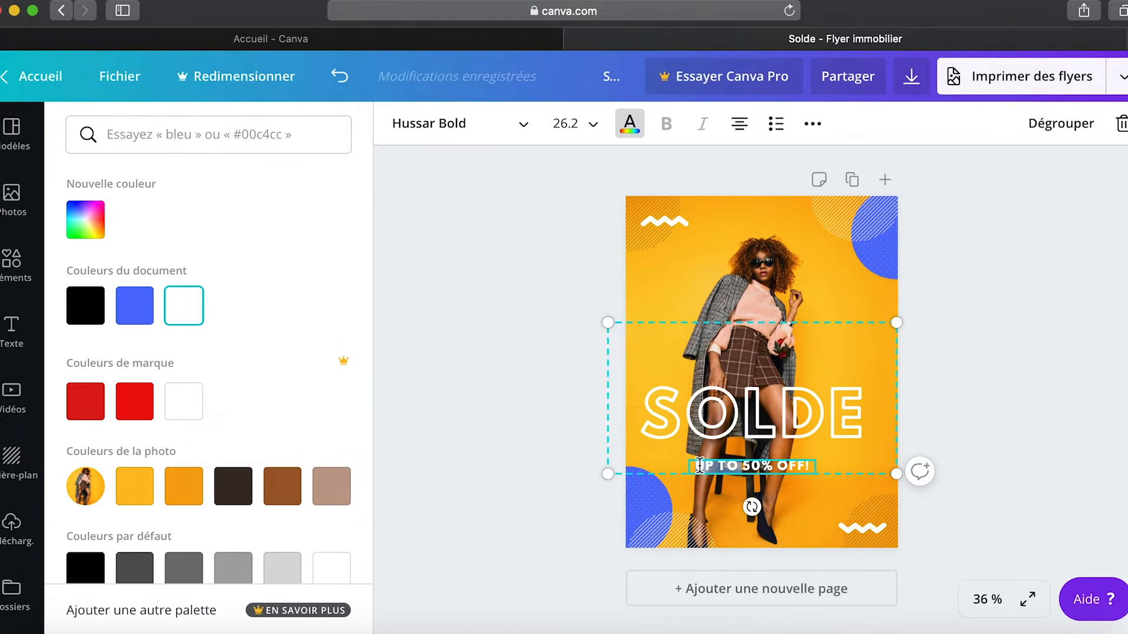
Change the white line below the "SOLDE" headline to read "JUSQU'À 50% OFF !".
{"action": "type", "text": "JUSQU"}
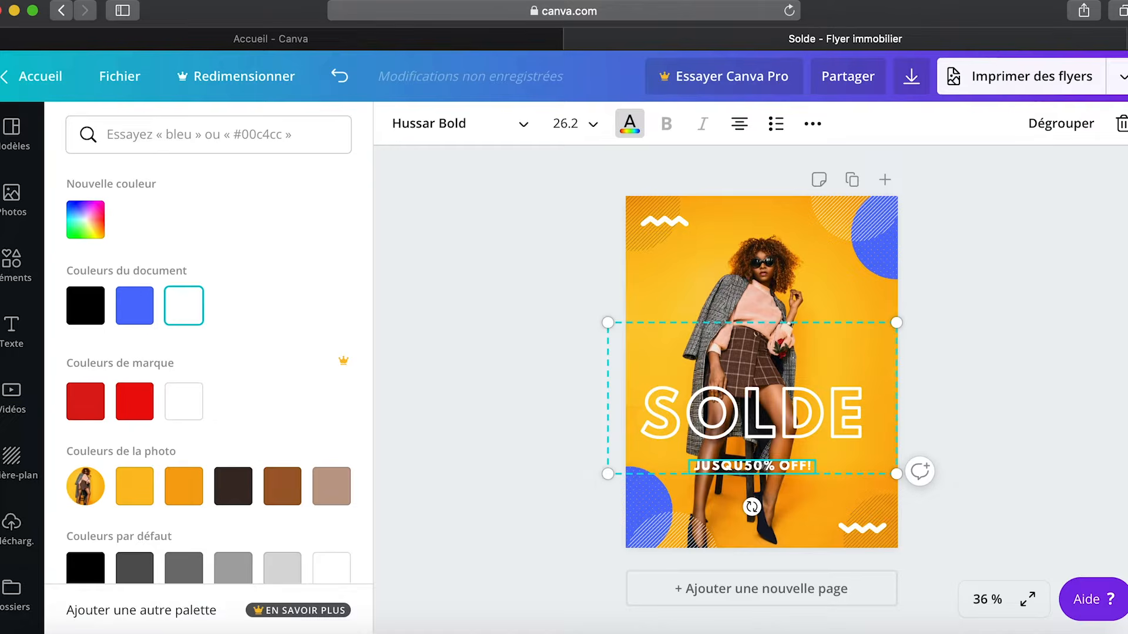
{"action": "type", "text": "'"}
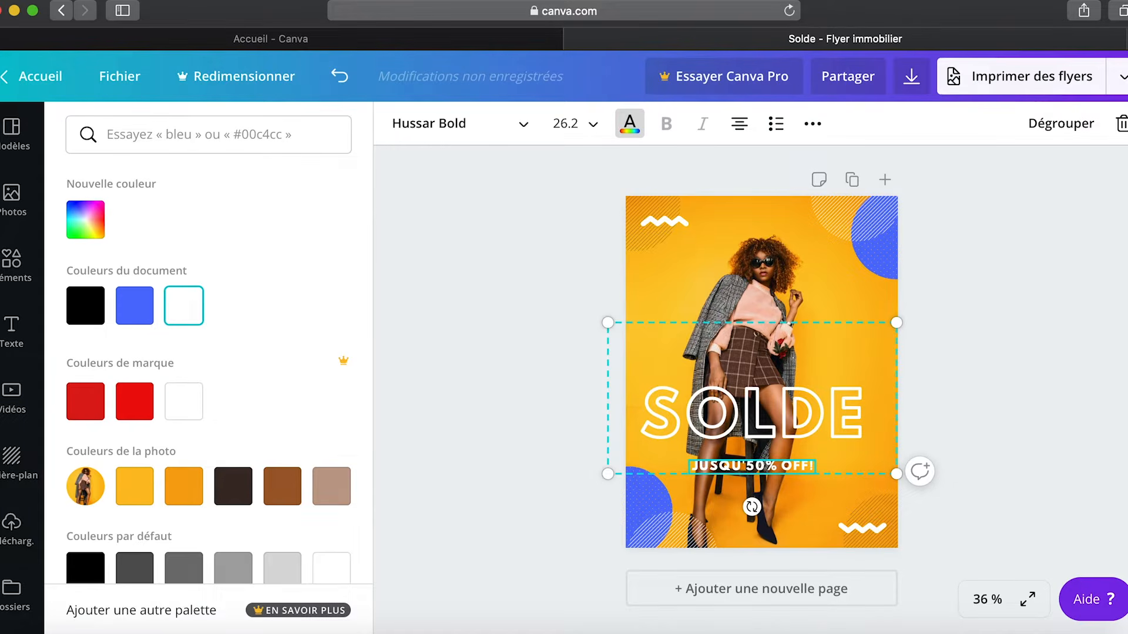
{"action": "type", "text": "À"}
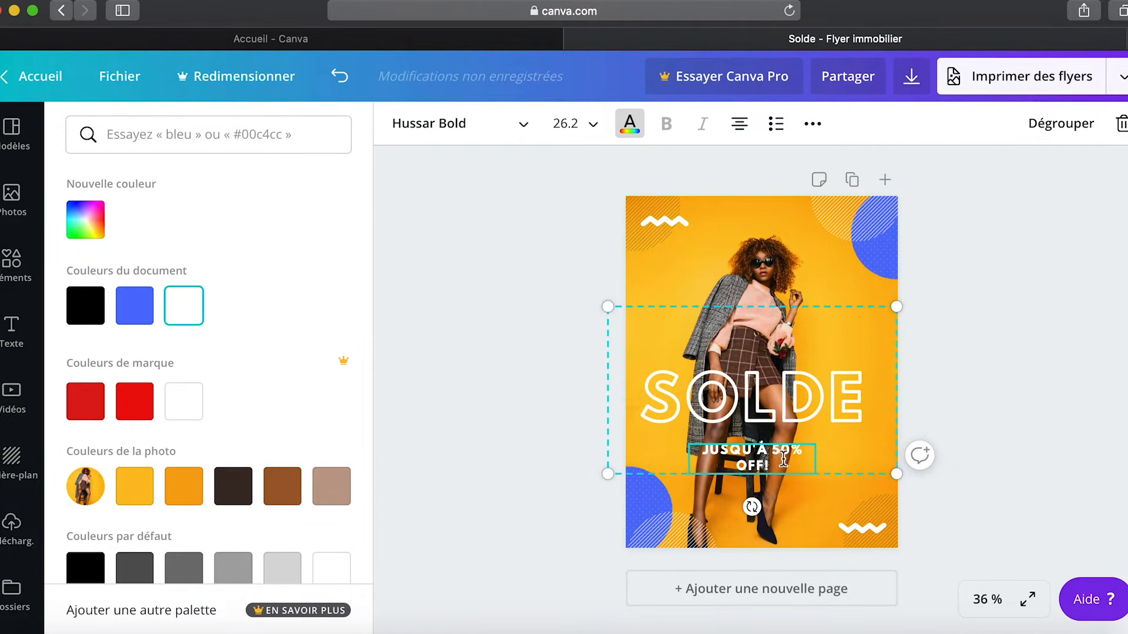
{"action": "left_click", "coordinate": [768, 464]}
Set the font size of the "JUSQU'À 50% OFF !" line to 23 so it fits on a single line.
{"action": "left_click", "coordinate": [594, 131]}
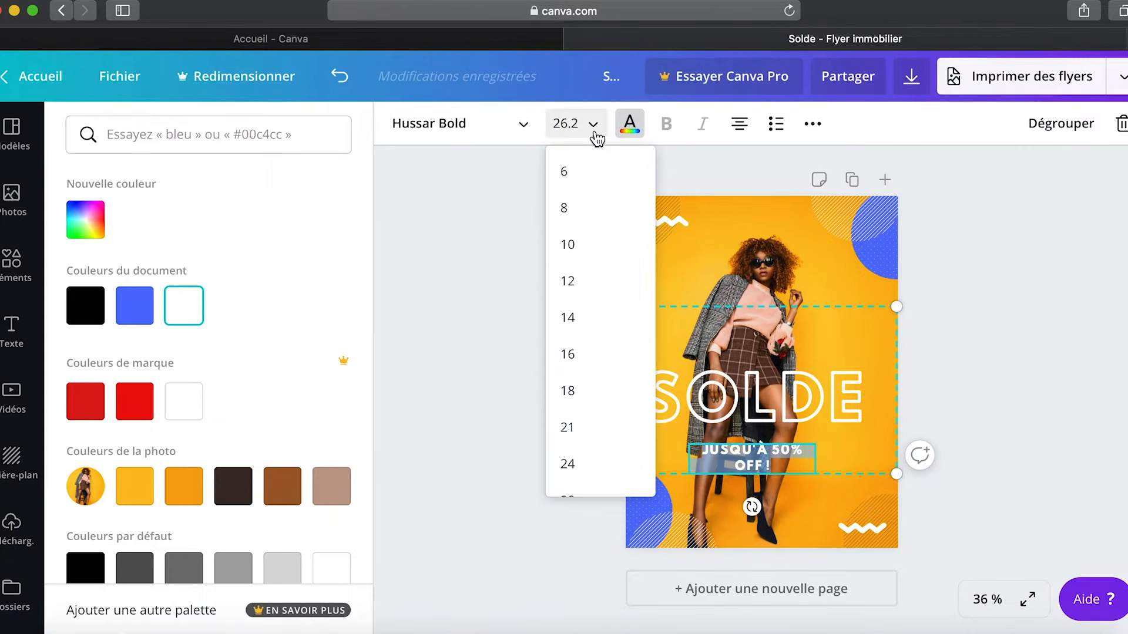
{"action": "scroll", "coordinate": [596, 411], "scroll_direction": "down", "scroll_amount": 10}
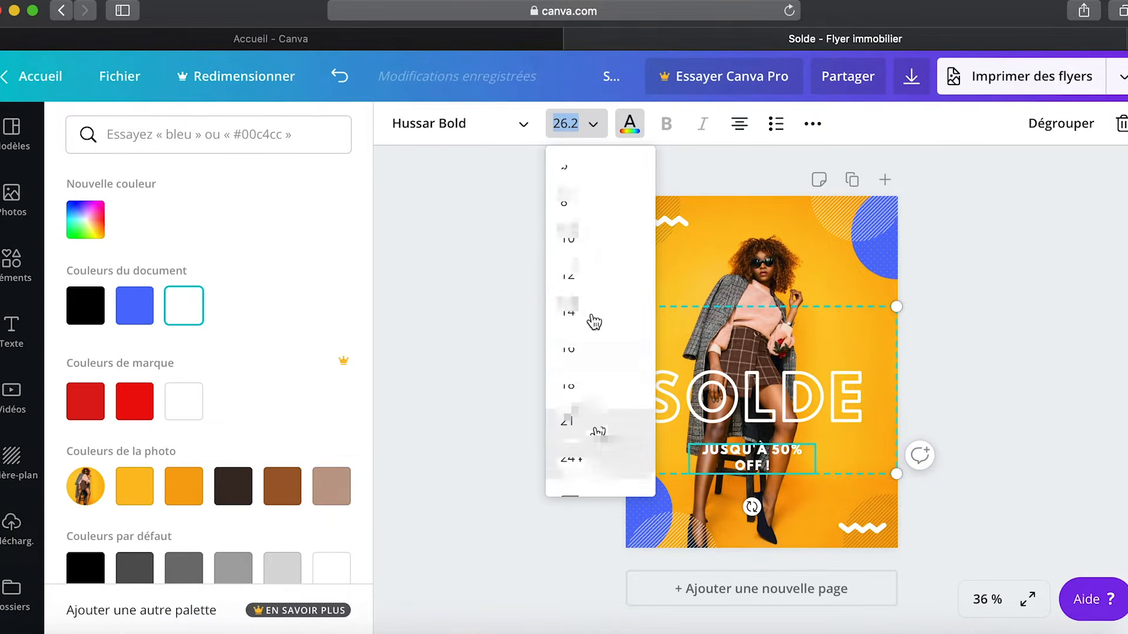
{"action": "scroll", "coordinate": [587, 257], "scroll_direction": "up", "scroll_amount": 5}
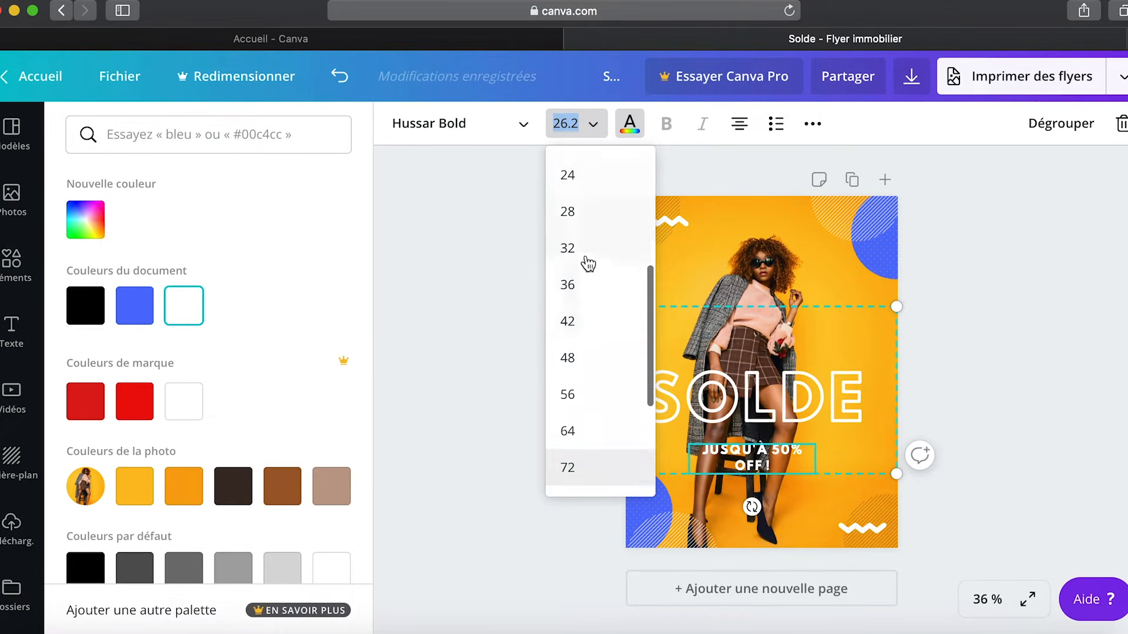
{"action": "scroll", "coordinate": [589, 286], "scroll_direction": "up", "scroll_amount": 2}
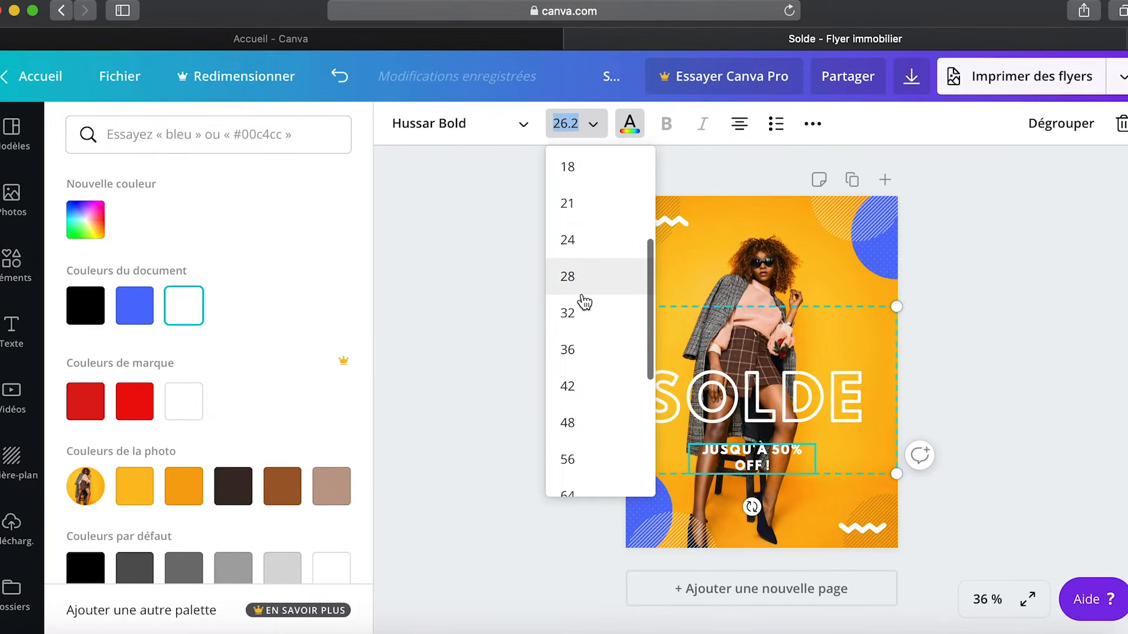
{"action": "left_click", "coordinate": [568, 241]}
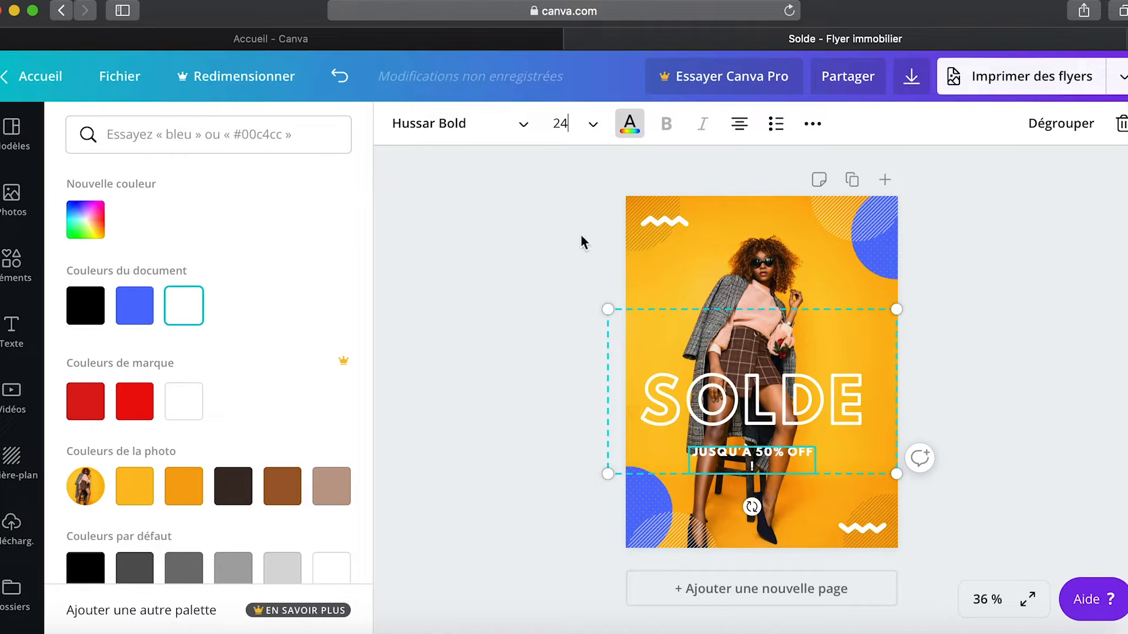
{"action": "left_click", "coordinate": [574, 129]}
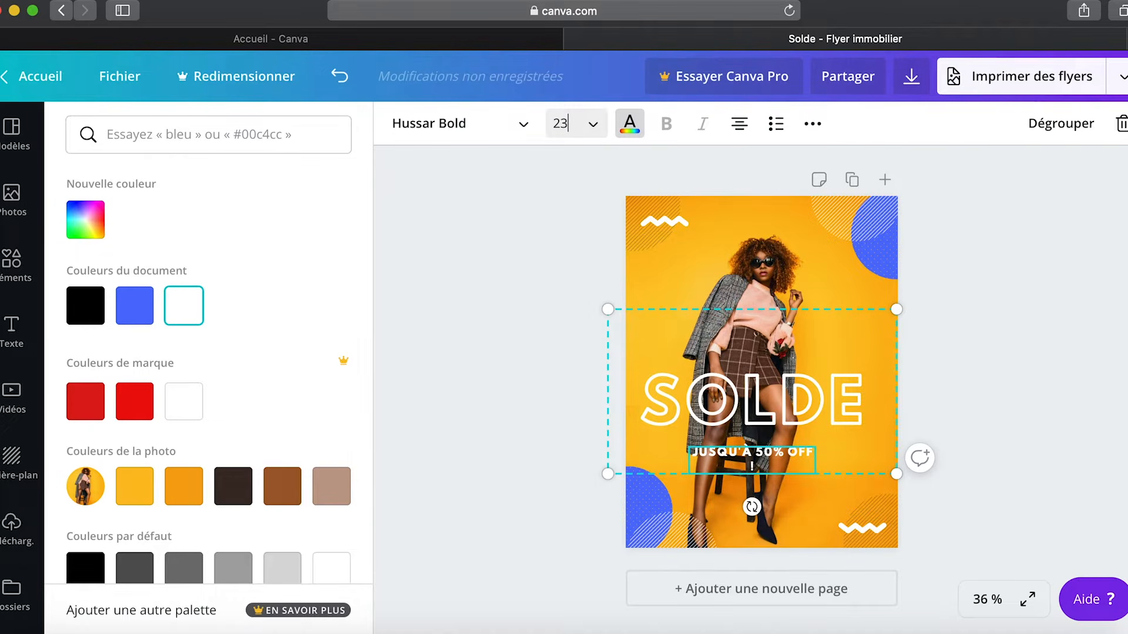
{"action": "type", "text": "3"}
{"action": "key", "text": "Return"}
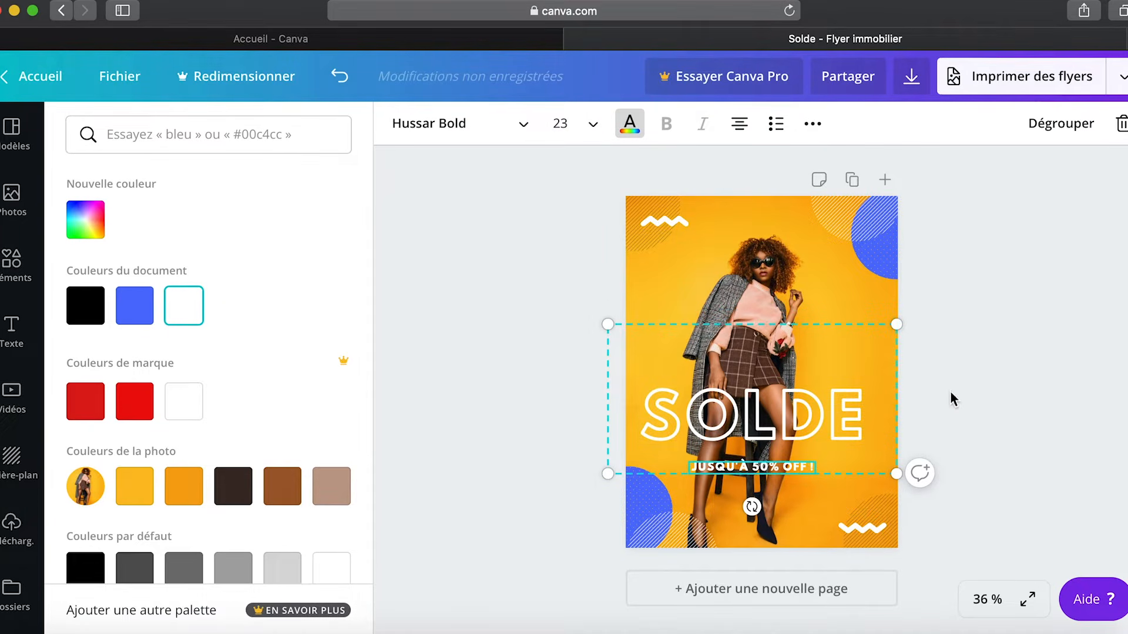
Shrink the sale text group to the page width, bringing the "SOLDE" headline to about size 123.
{"action": "left_click", "coordinate": [830, 325]}
{"action": "left_click", "coordinate": [799, 415]}
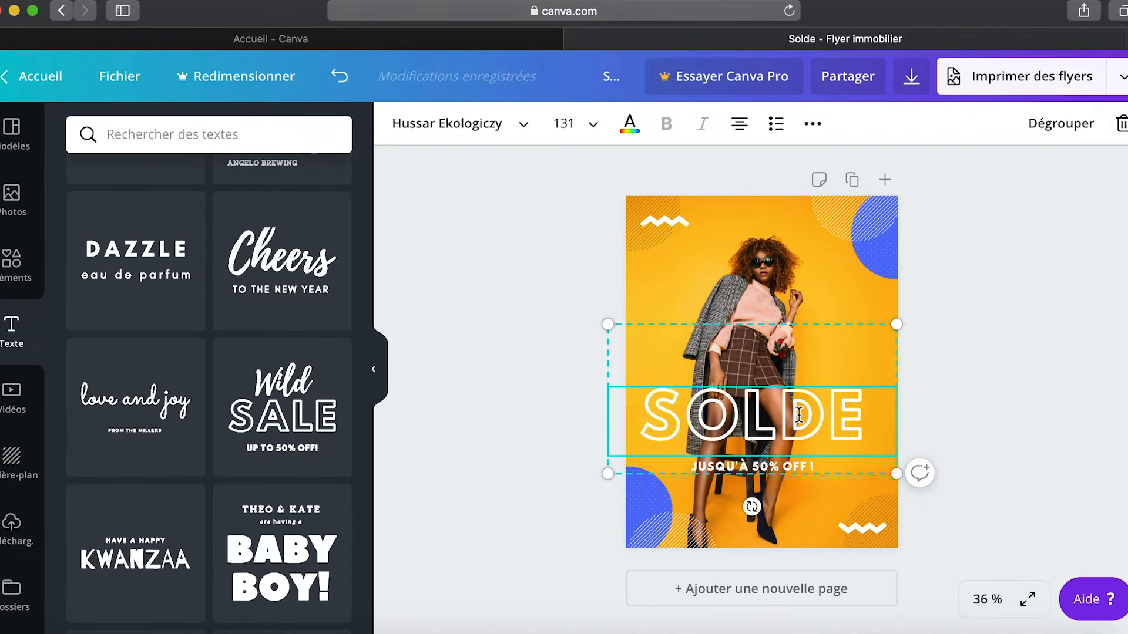
{"action": "left_click", "coordinate": [979, 349]}
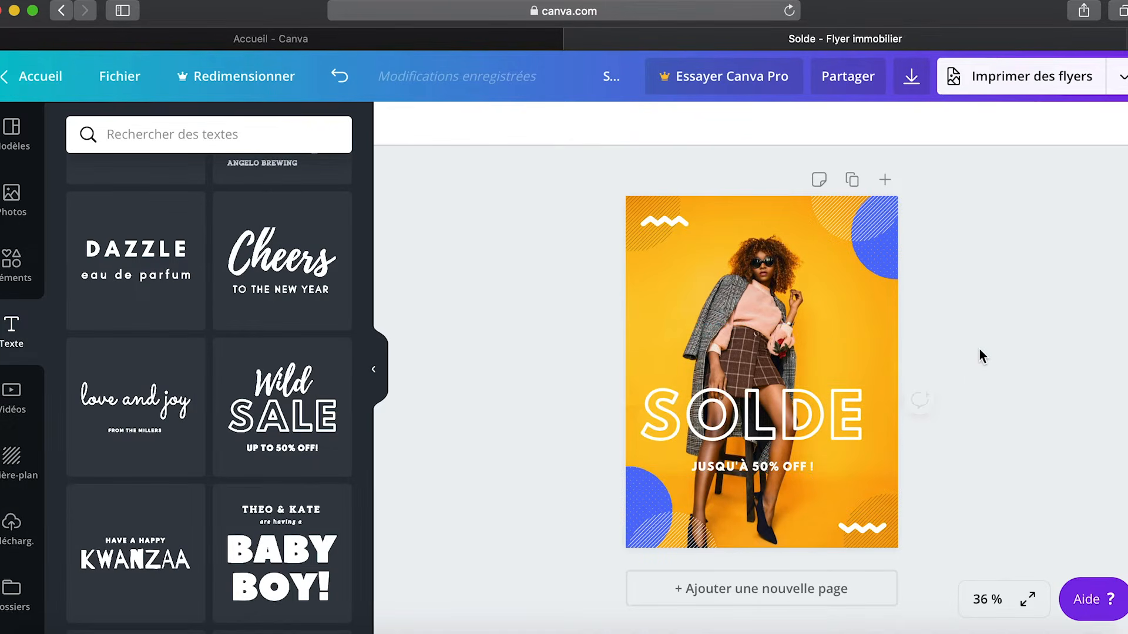
{"action": "left_click", "coordinate": [834, 417]}
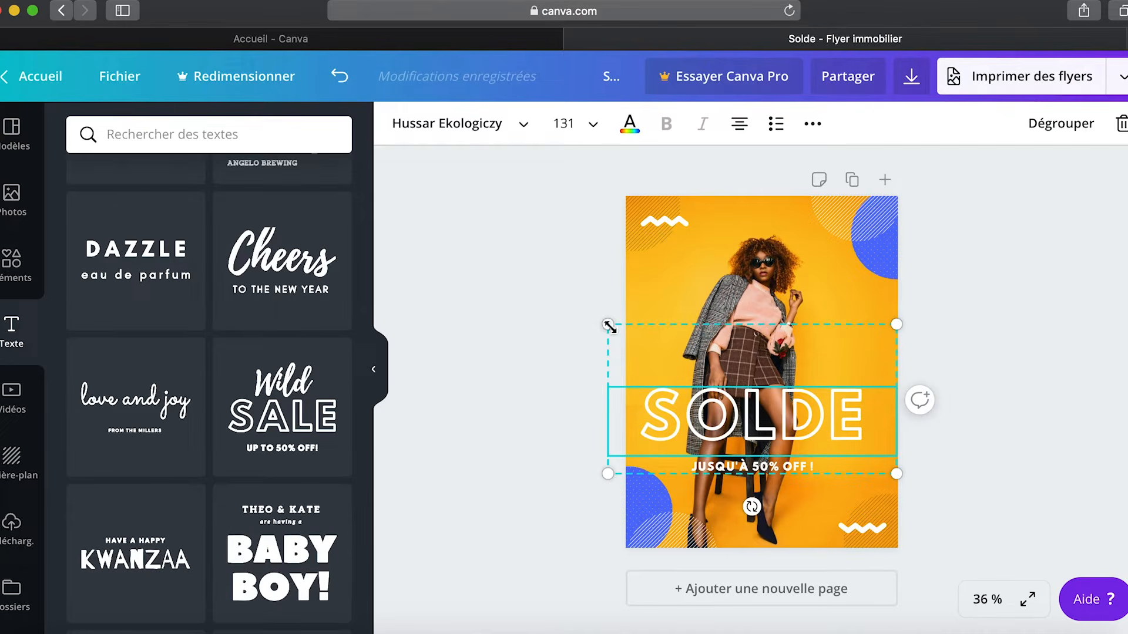
{"action": "left_click_drag", "start_coordinate": [641, 344], "coordinate": [640, 341]}
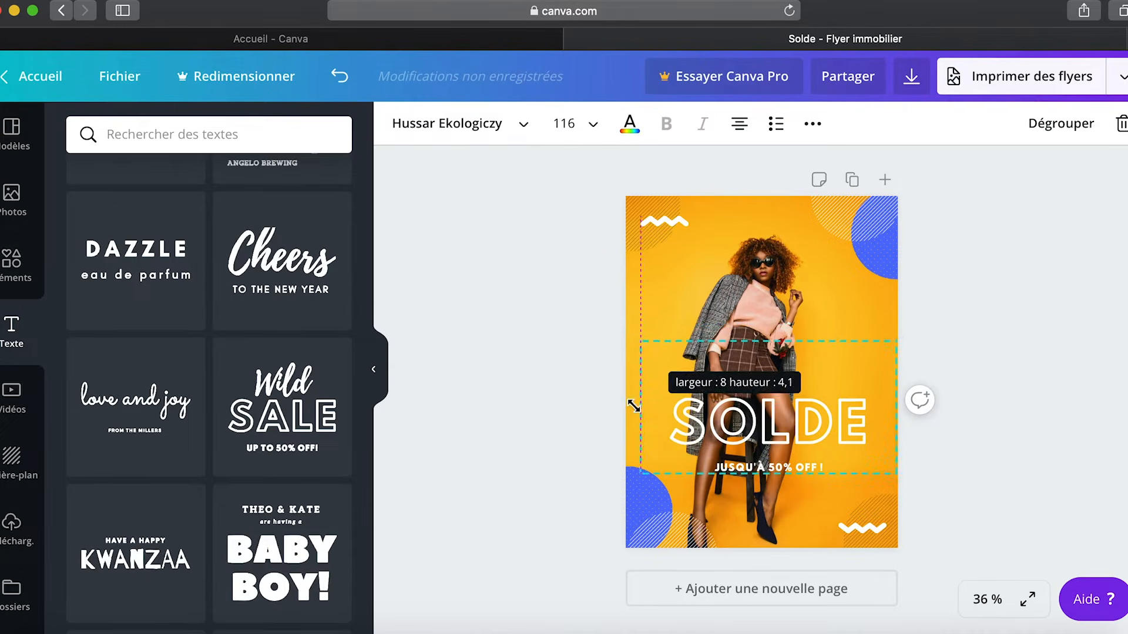
{"action": "left_click_drag", "start_coordinate": [626, 486], "coordinate": [624, 486]}
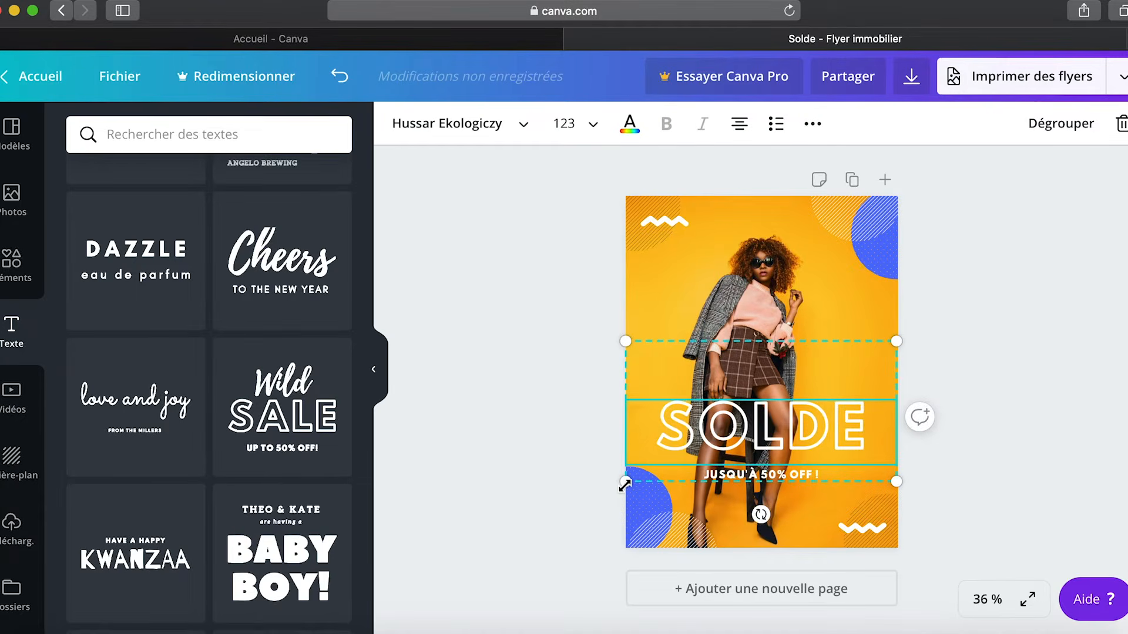
{"action": "left_click", "coordinate": [939, 486]}
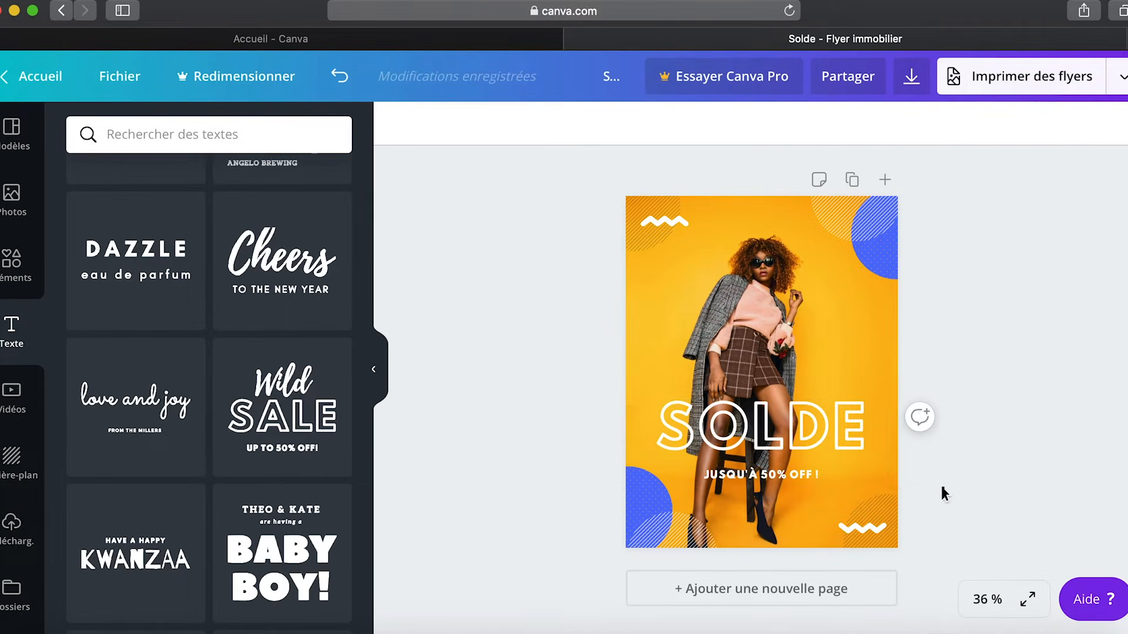
Enlarge the sale text group slightly beyond the page width, bringing the "SOLDE" headline to about size 132.
{"action": "left_click", "coordinate": [847, 445]}
{"action": "left_click", "coordinate": [847, 444]}
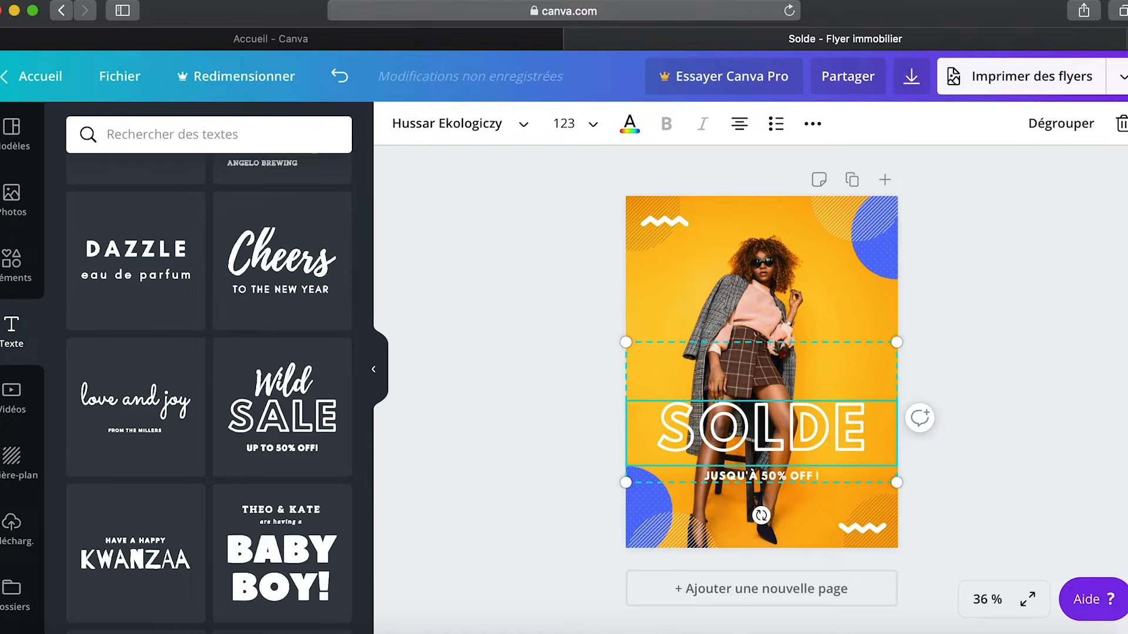
{"action": "left_click", "coordinate": [962, 336]}
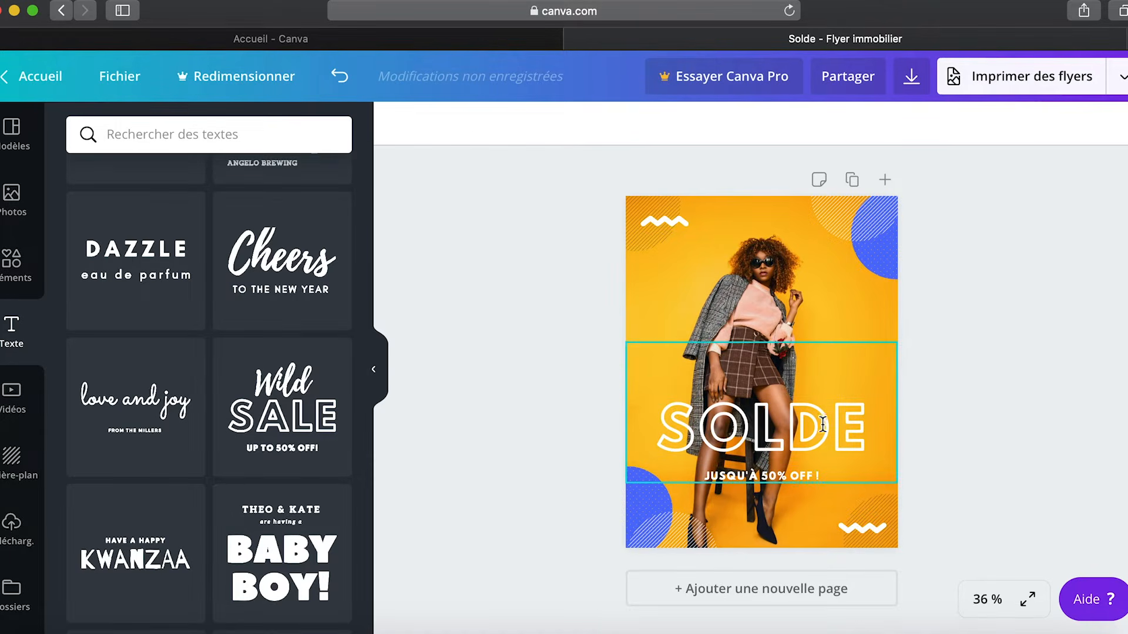
{"action": "double_click", "coordinate": [784, 423]}
{"action": "left_click_drag", "start_coordinate": [617, 319], "coordinate": [614, 320]}
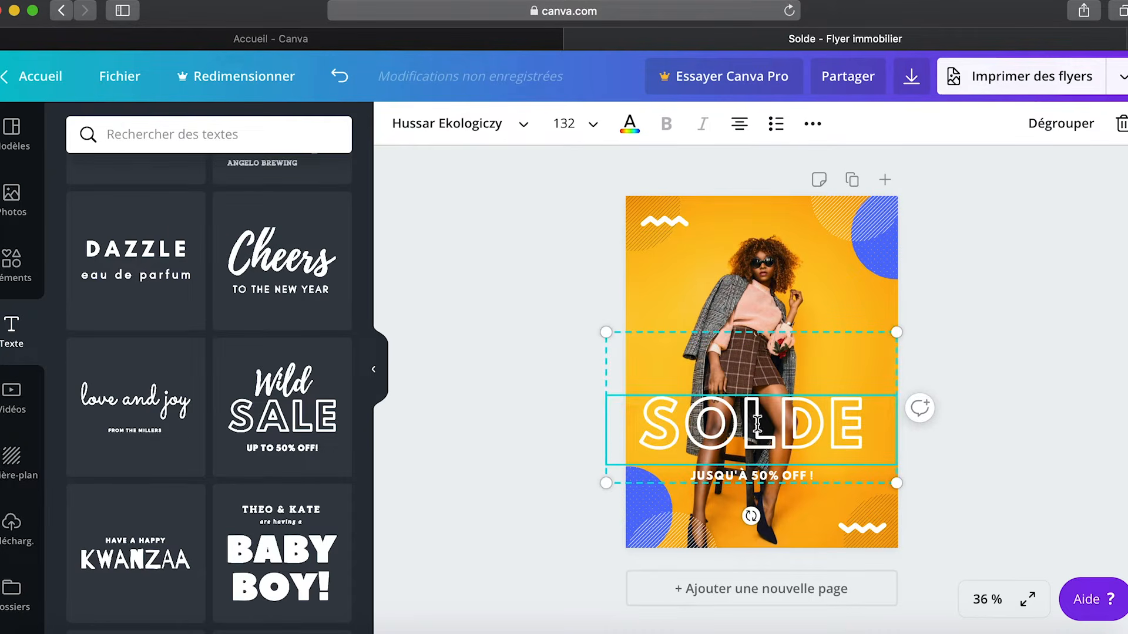
Nudge the sale text group right until it is centred horizontally on the flyer, and move it slightly down.
{"action": "key", "text": "Right"}
{"action": "key", "text": "Right"}
{"action": "key", "text": "Right"}
{"action": "key", "text": "Right"}
{"action": "key", "text": "Right"}
{"action": "key", "text": "Right"}
{"action": "key", "text": "Right"}
{"action": "key", "text": "Right"}
{"action": "key", "text": "Right"}
{"action": "key", "text": "Right"}
{"action": "key", "text": "Right"}
{"action": "key", "text": "Right"}
{"action": "key", "text": "Right"}
{"action": "key", "text": "Right"}
{"action": "key", "text": "Right"}
{"action": "key", "text": "Right"}
{"action": "key", "text": "Right"}
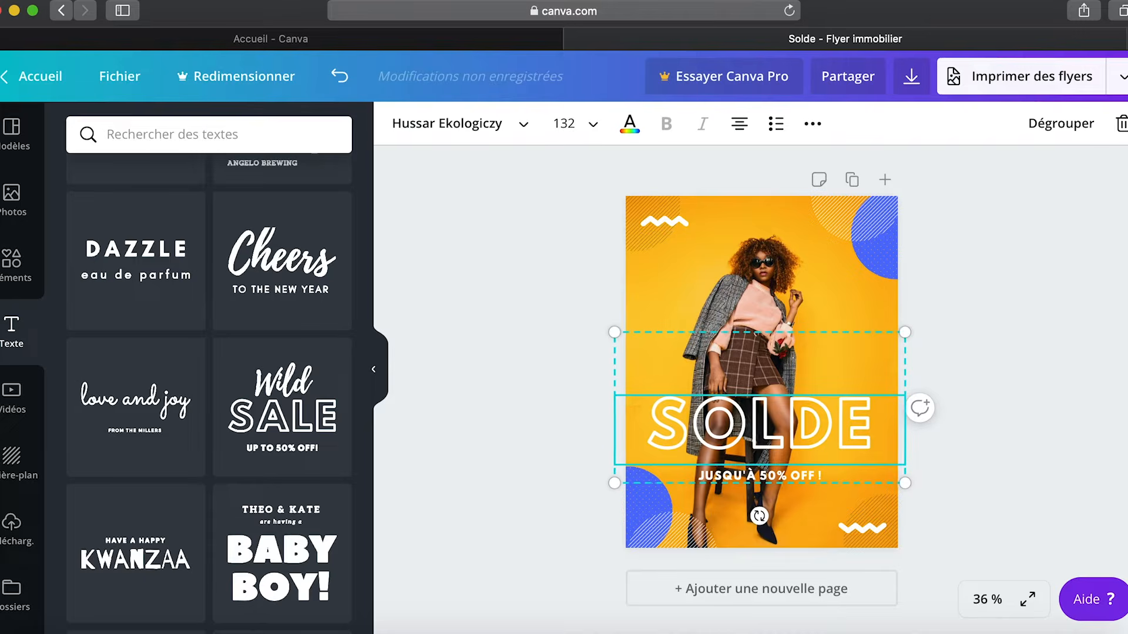
{"action": "key", "text": "Right"}
{"action": "key", "text": "Right"}
{"action": "key", "text": "Right"}
{"action": "key", "text": "Right"}
{"action": "key", "text": "Down"}
{"action": "key", "text": "Down"}
{"action": "key", "text": "Down"}
{"action": "key", "text": "Down"}
{"action": "key", "text": "Down"}
{"action": "key", "text": "Down"}
{"action": "key", "text": "Down"}
{"action": "key", "text": "Down"}
{"action": "key", "text": "Down"}
{"action": "key", "text": "Down"}
{"action": "key", "text": "Down"}
{"action": "key", "text": "Down"}
{"action": "key", "text": "Down"}
{"action": "key", "text": "Down"}
{"action": "key", "text": "Down"}
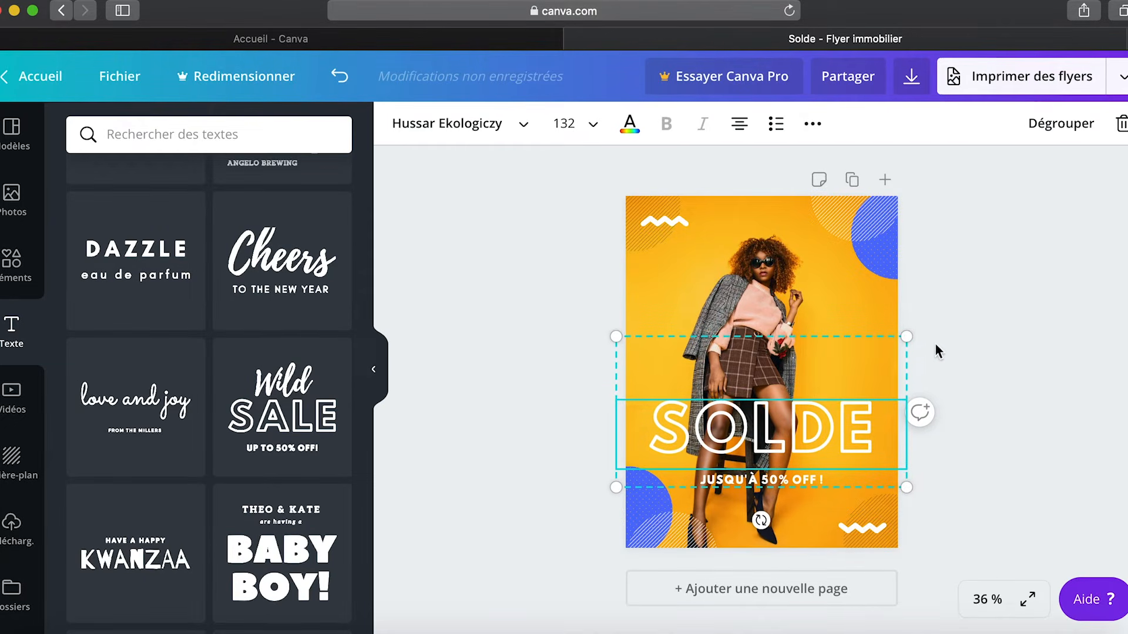
{"action": "left_click", "coordinate": [944, 327]}
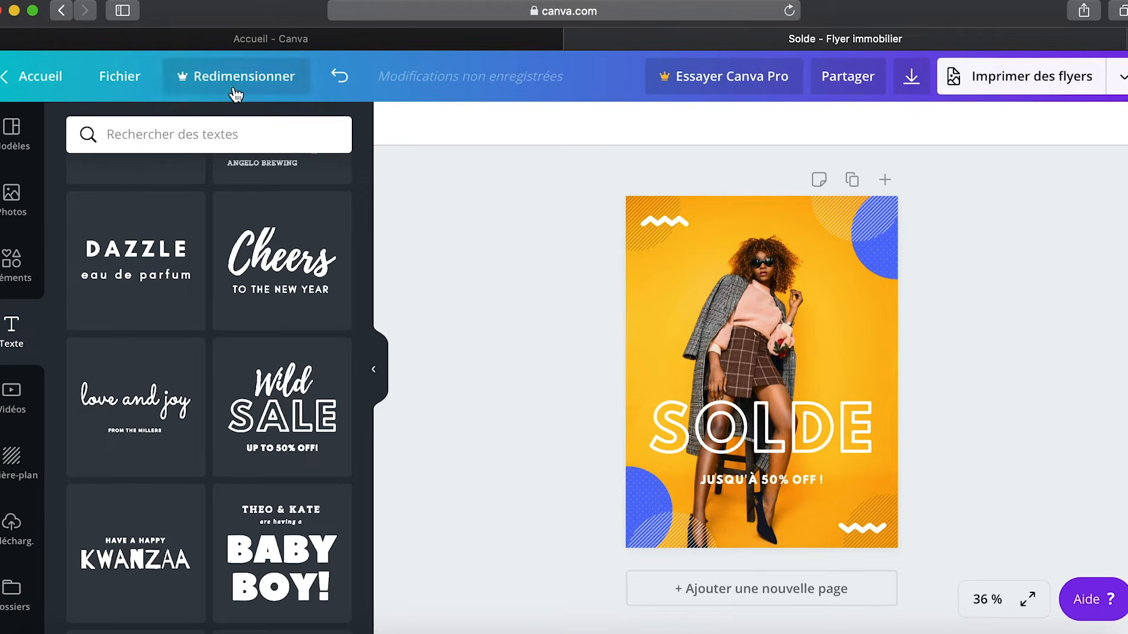
Add the uploaded Aeden Communications logo to the flyer and shrink it to about a fifth of the page width.
{"action": "left_click", "coordinate": [10, 524]}
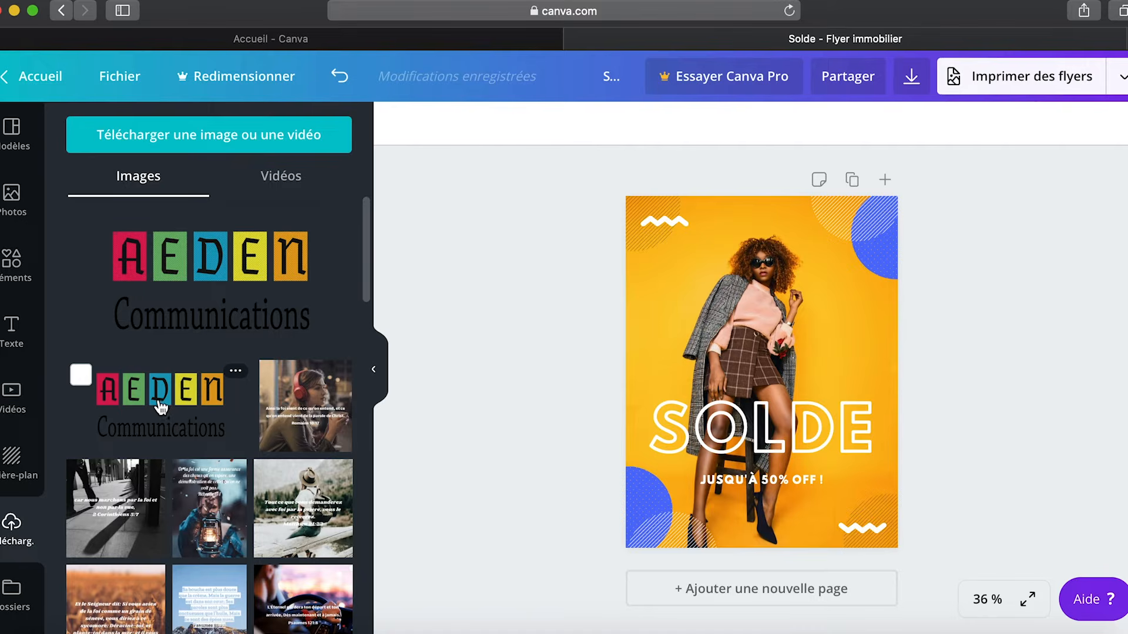
{"action": "left_click_drag", "start_coordinate": [722, 295], "coordinate": [721, 295]}
{"action": "left_click_drag", "start_coordinate": [827, 257], "coordinate": [683, 321]}
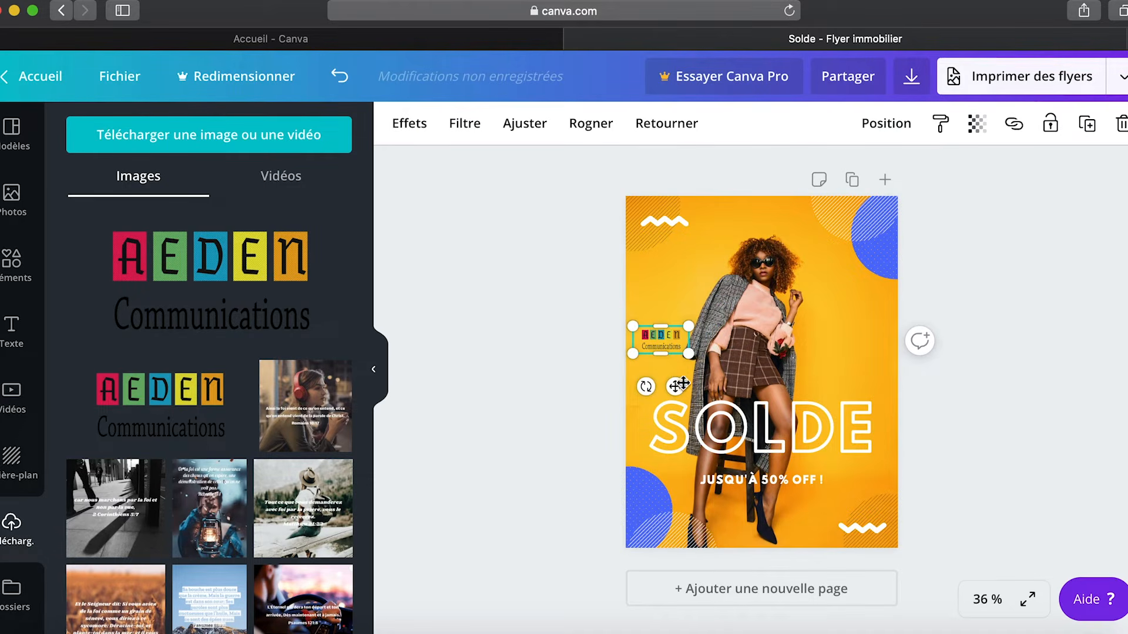
Move the Aeden Communications logo to the flyer's upper edge, centred horizontally above the model's head.
{"action": "left_click_drag", "start_coordinate": [678, 388], "coordinate": [781, 268]}
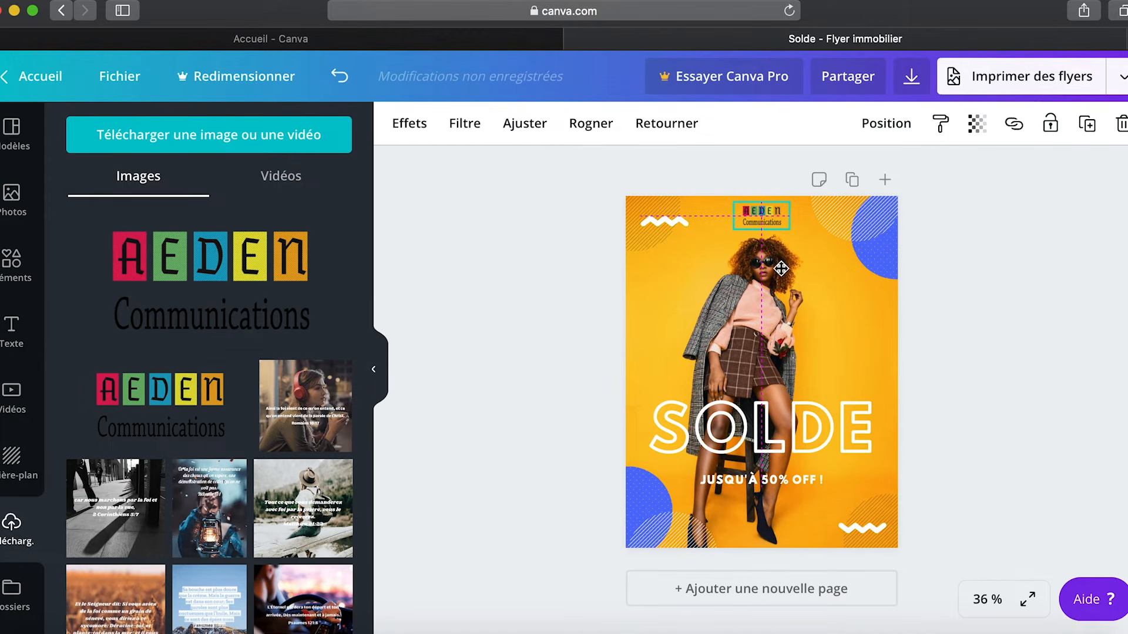
{"action": "left_click_drag", "start_coordinate": [781, 268], "coordinate": [781, 268]}
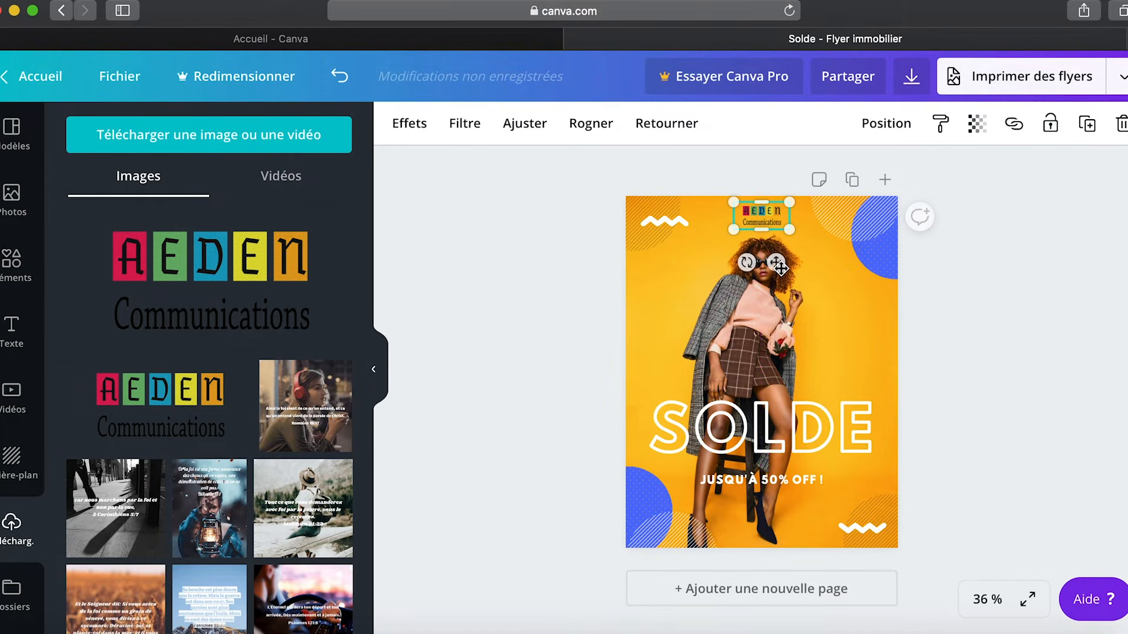
{"action": "left_click", "coordinate": [985, 281]}
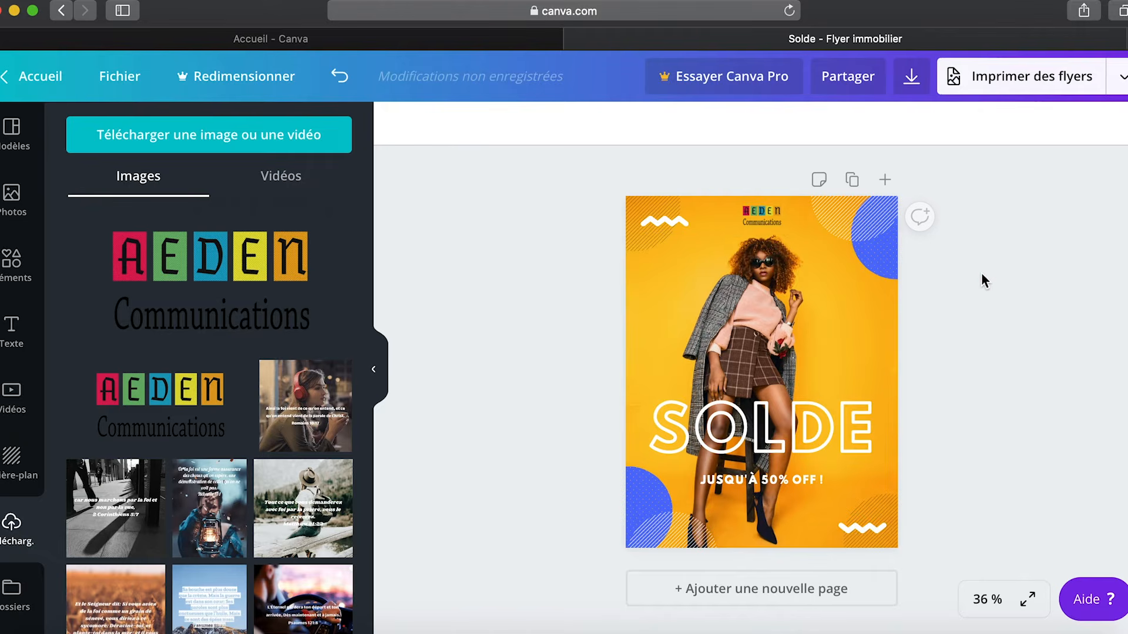
Download the finished flyer as a JPG file.
{"action": "left_click", "coordinate": [916, 87]}
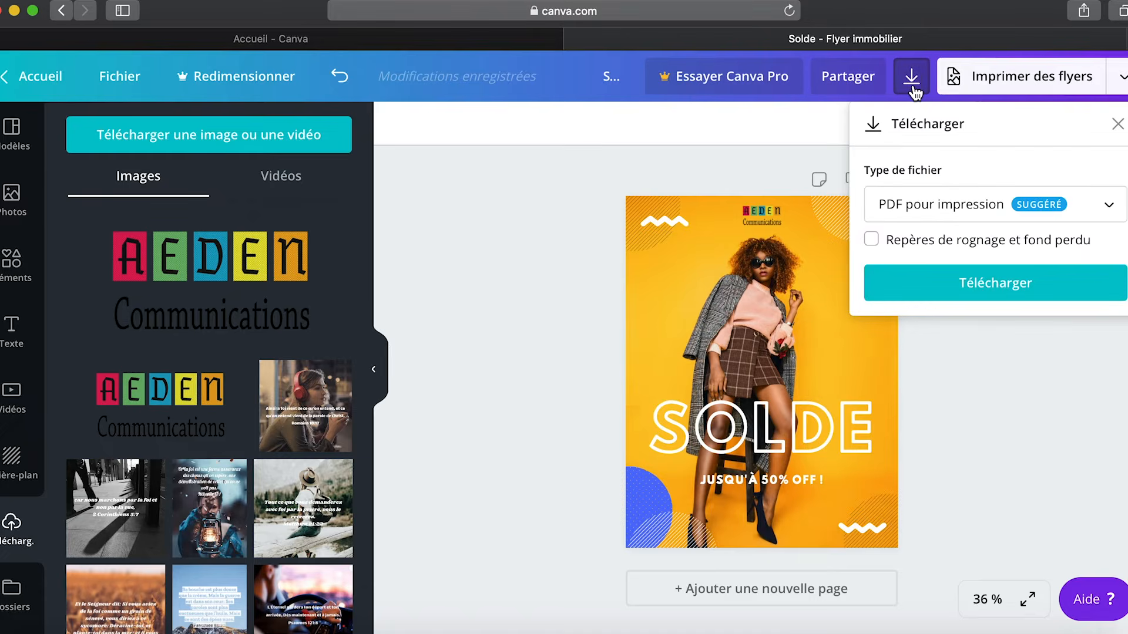
{"action": "left_click", "coordinate": [1107, 216]}
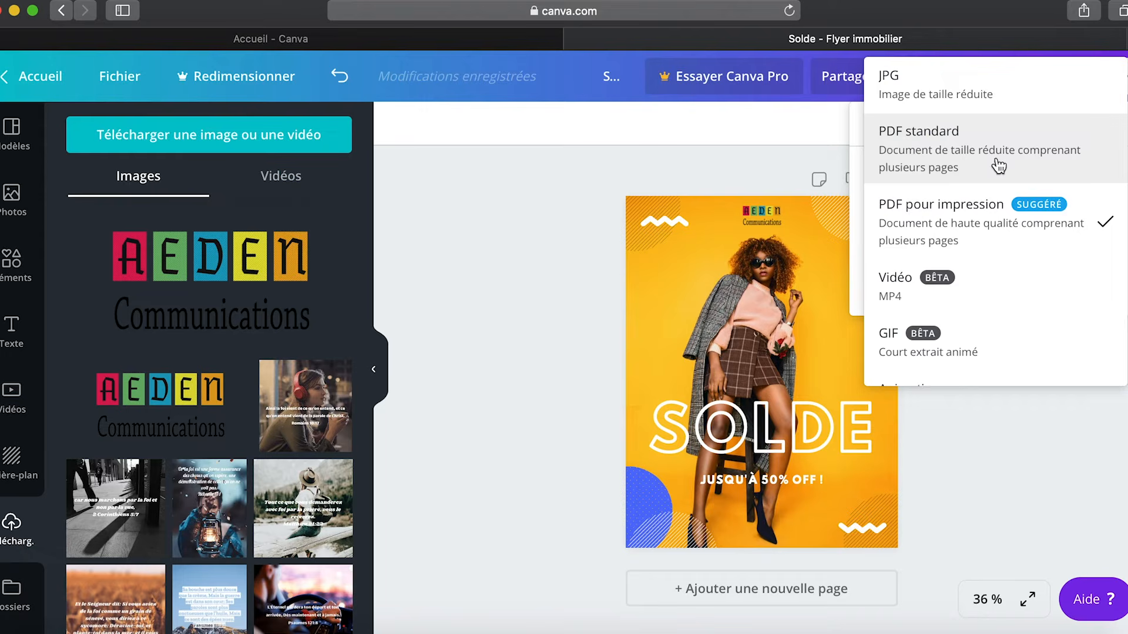
{"action": "left_click", "coordinate": [944, 86]}
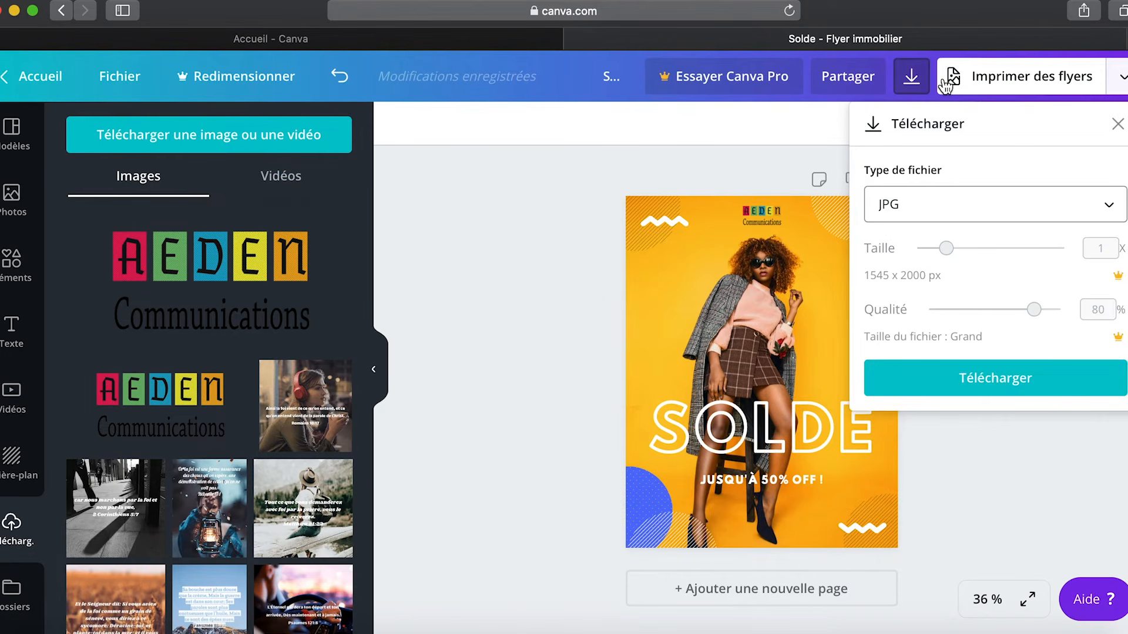
{"action": "left_click", "coordinate": [952, 382]}
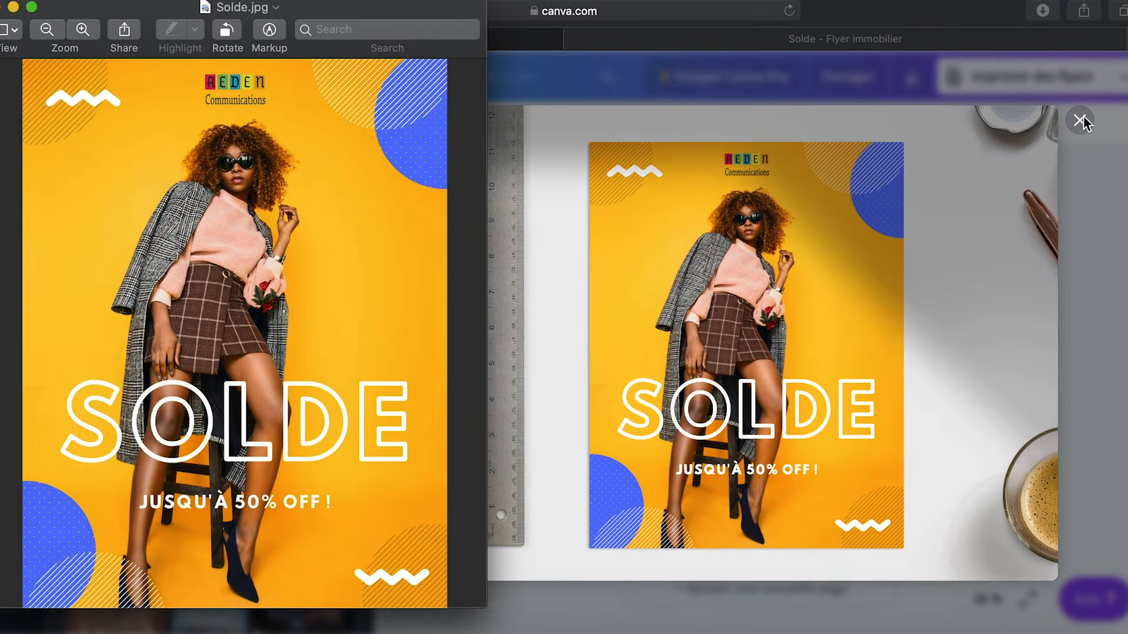
Enlarge the window of the exported Solde.jpg and view the flyer in full screen.
{"action": "left_click_drag", "start_coordinate": [332, 11], "coordinate": [593, 18]}
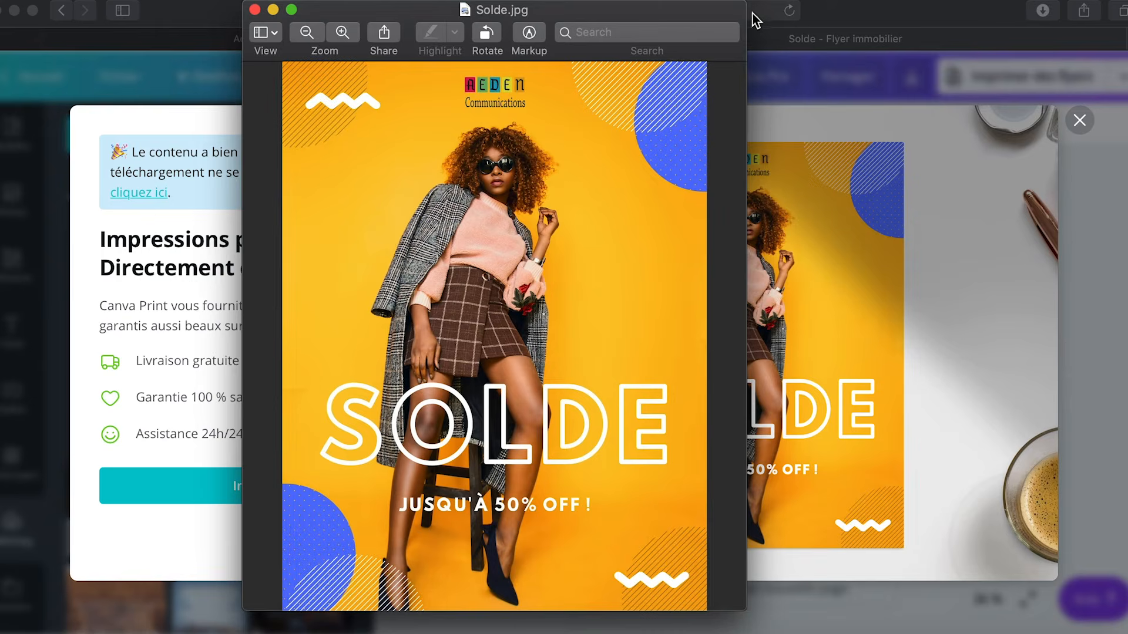
{"action": "left_click_drag", "start_coordinate": [750, 10], "coordinate": [831, 1]}
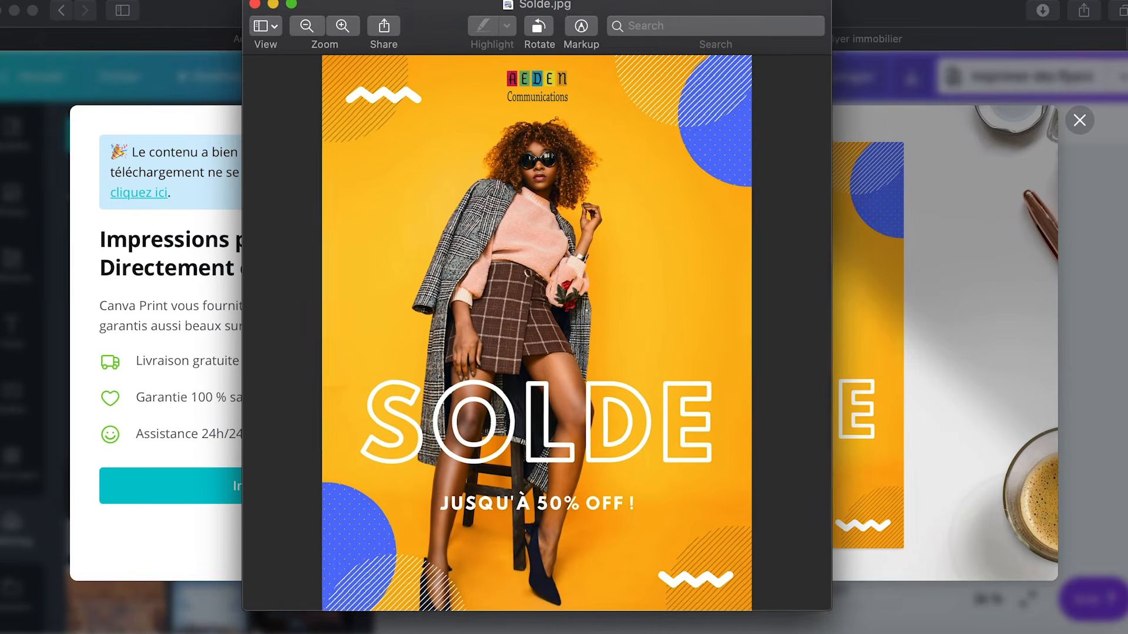
{"action": "left_click", "coordinate": [291, 5]}
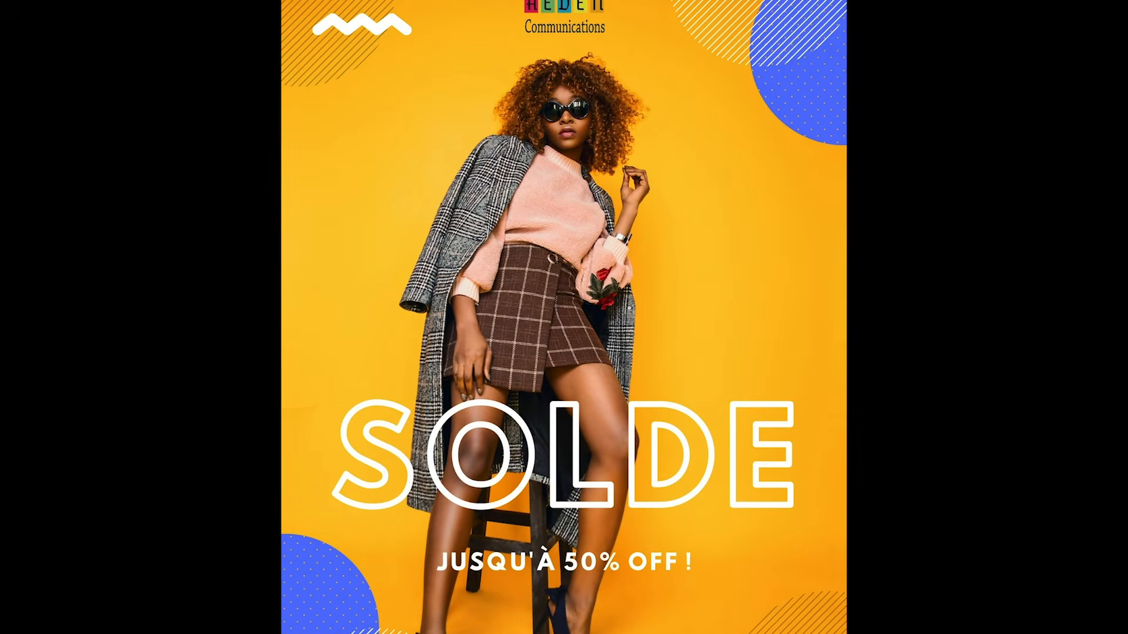